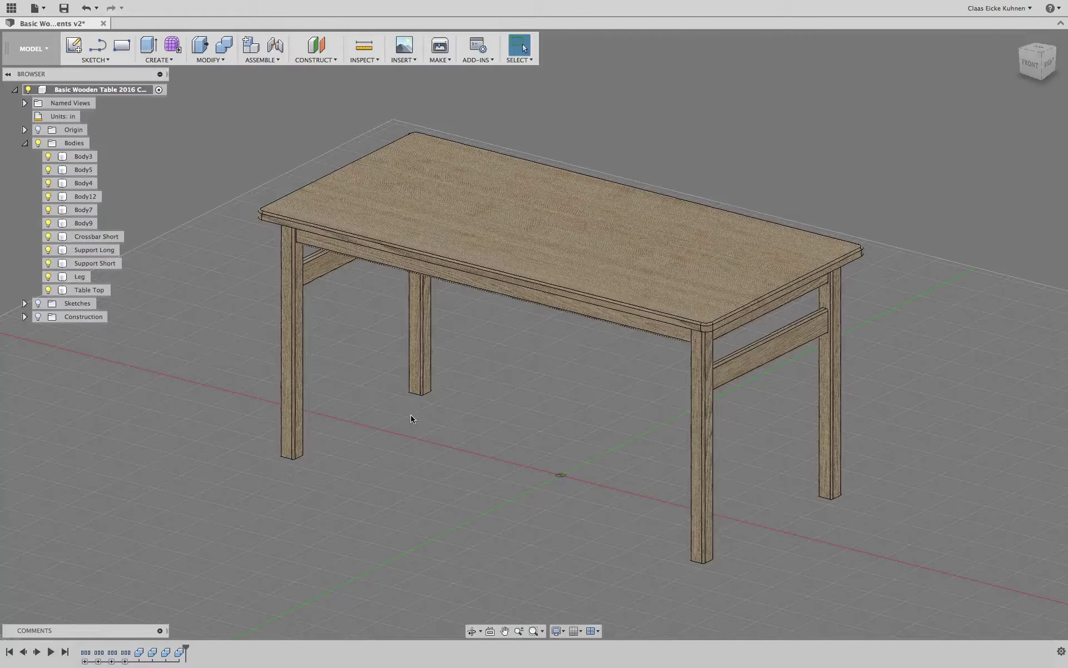
Step: Orbit around the table, inspecting the leg, table top underside and support faces
{"action": "left_click", "coordinate": [699, 493]}
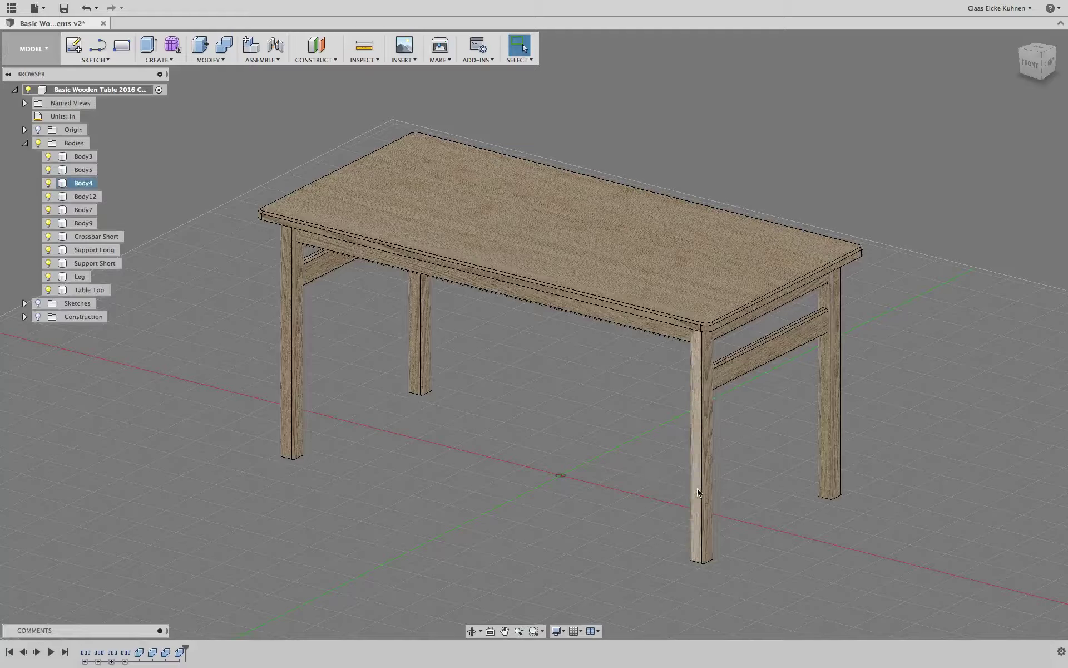
{"action": "left_click", "coordinate": [698, 493]}
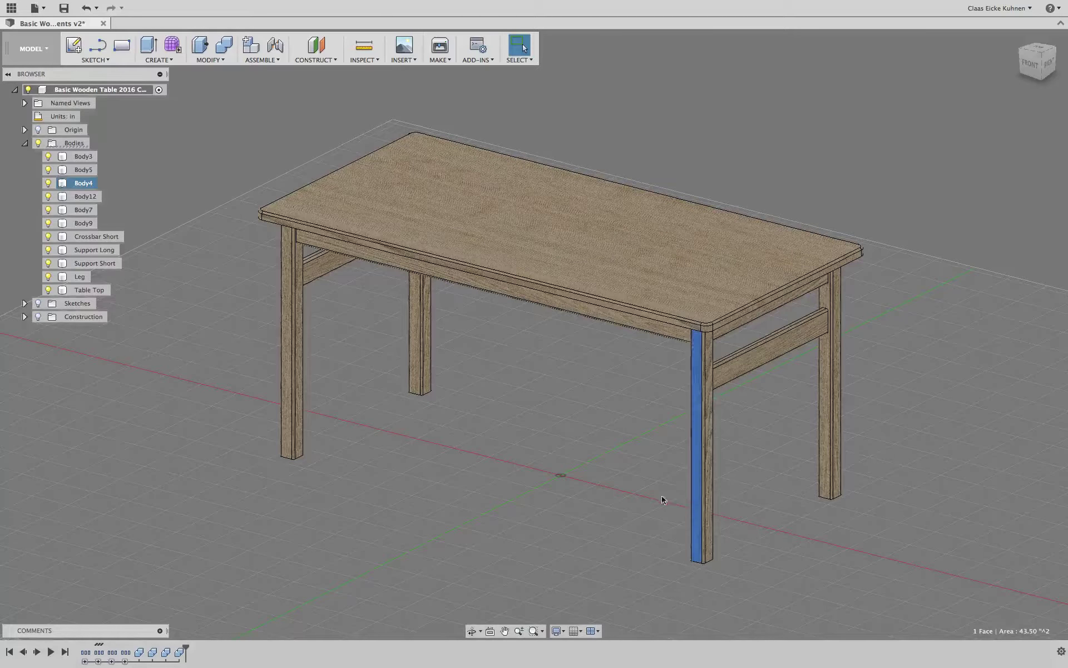
{"action": "middle_click_drag", "start_coordinate": [534, 333], "coordinate": [534, 334], "text": "shift"}
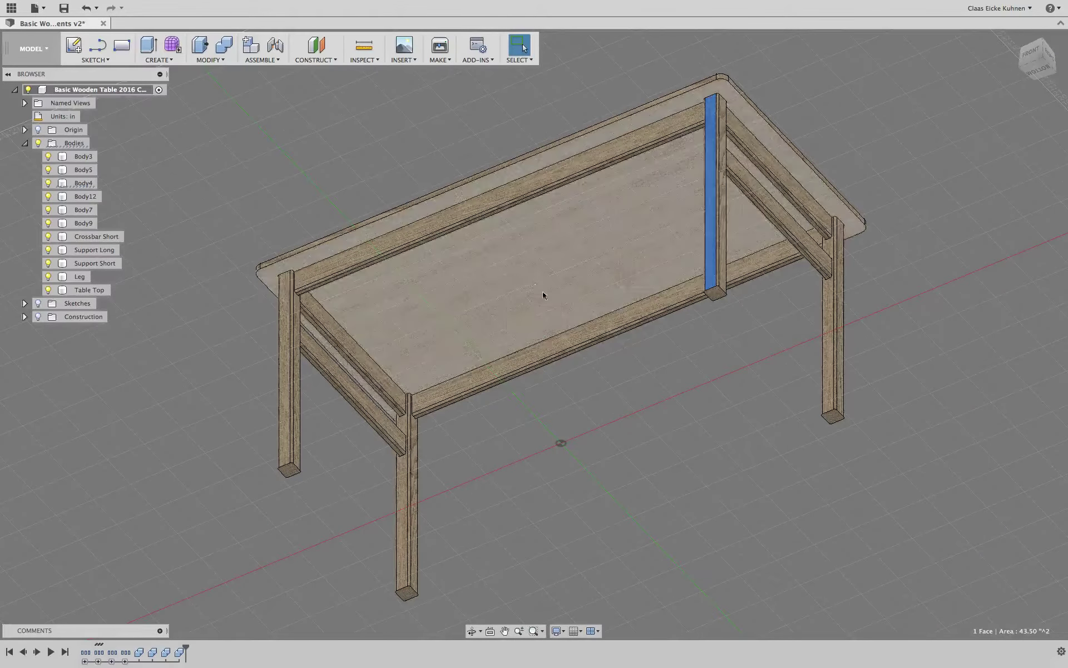
{"action": "left_click", "coordinate": [532, 278]}
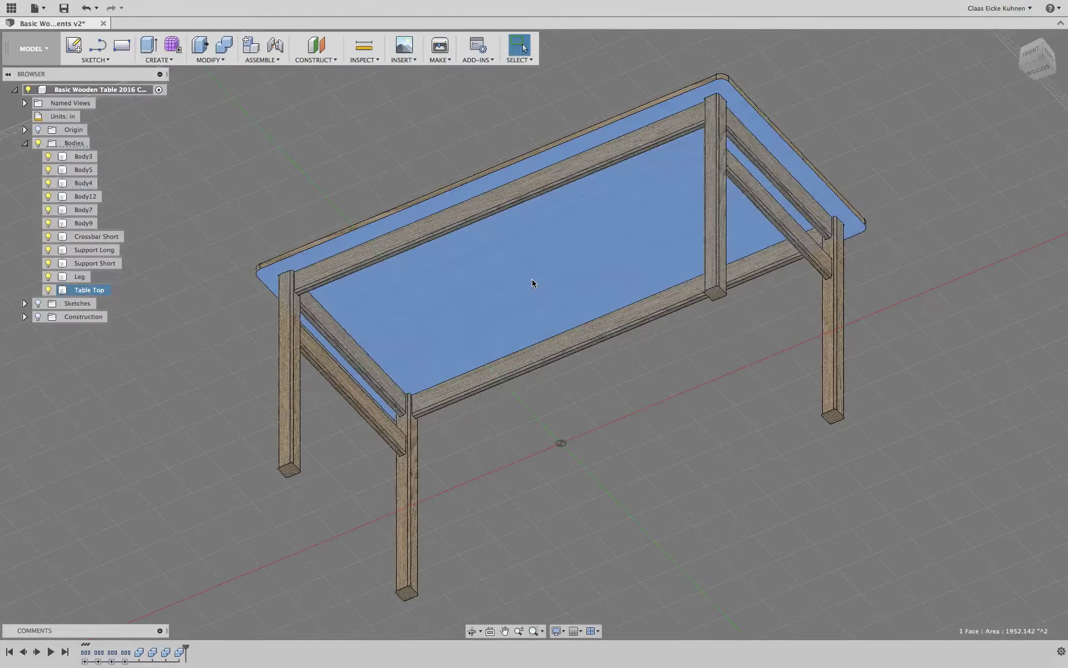
{"action": "left_click", "coordinate": [321, 267]}
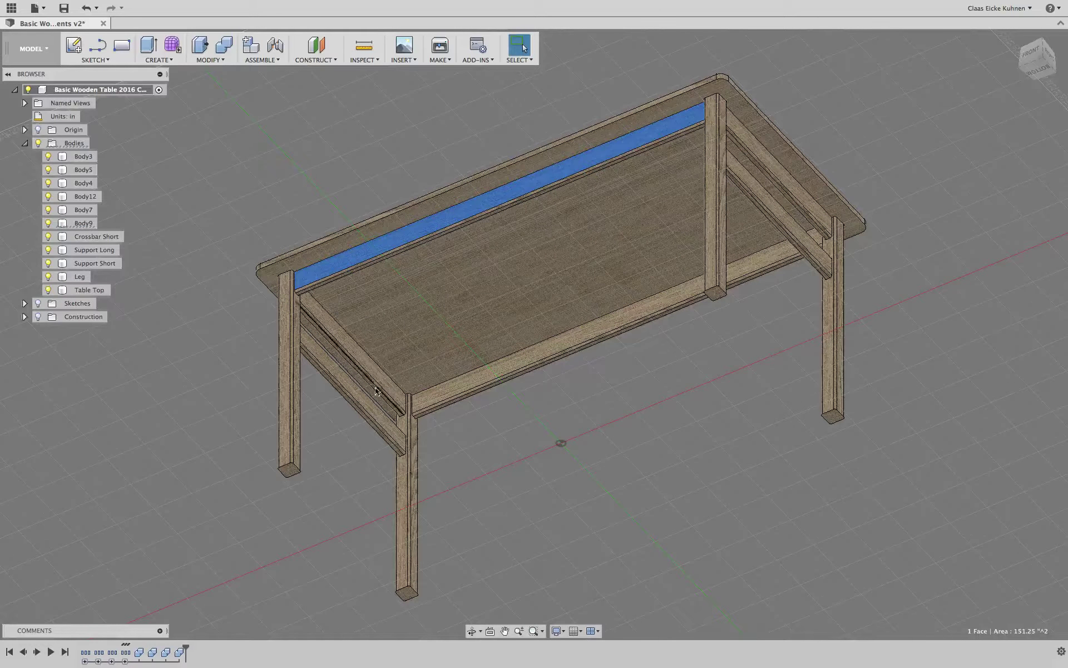
{"action": "left_click", "coordinate": [356, 391]}
{"action": "middle_click_drag", "start_coordinate": [657, 351], "coordinate": [558, 401], "text": "shift"}
{"action": "key", "text": "Escape"}
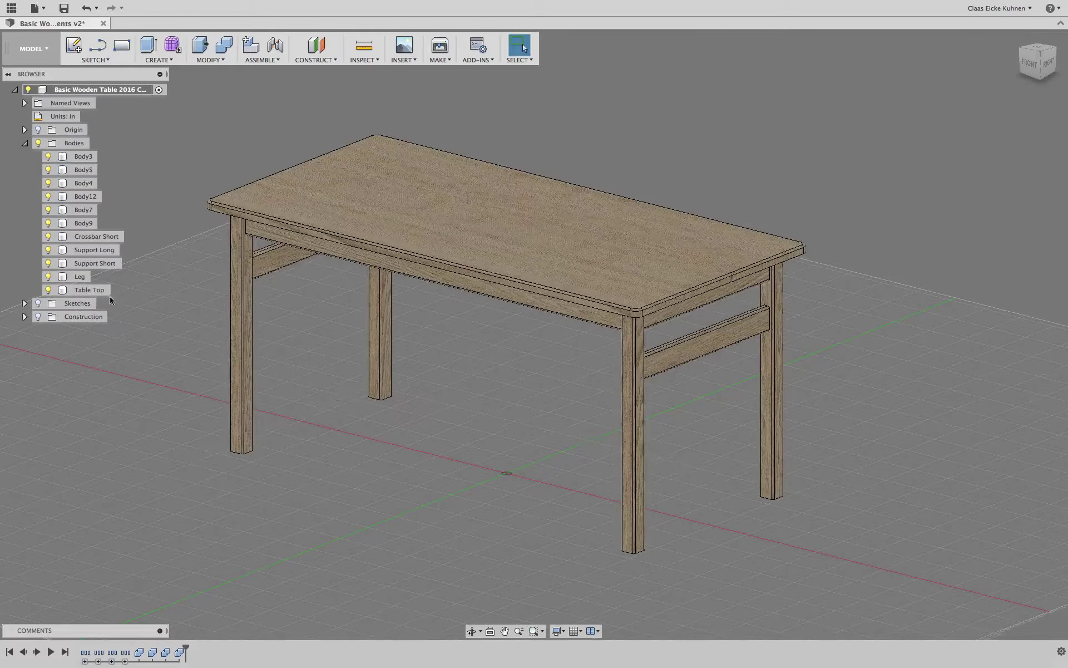
Step: Turn the Table Top and Leg bodies into components with Create Components from Bodies
{"action": "left_click", "coordinate": [83, 291]}
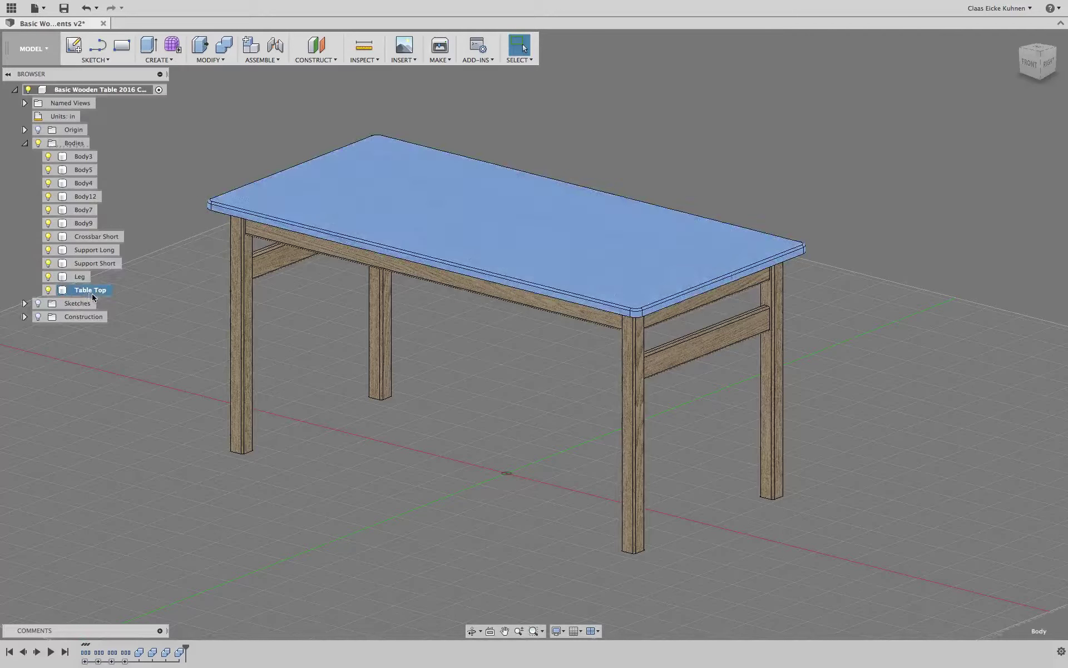
{"action": "right_click", "coordinate": [93, 293]}
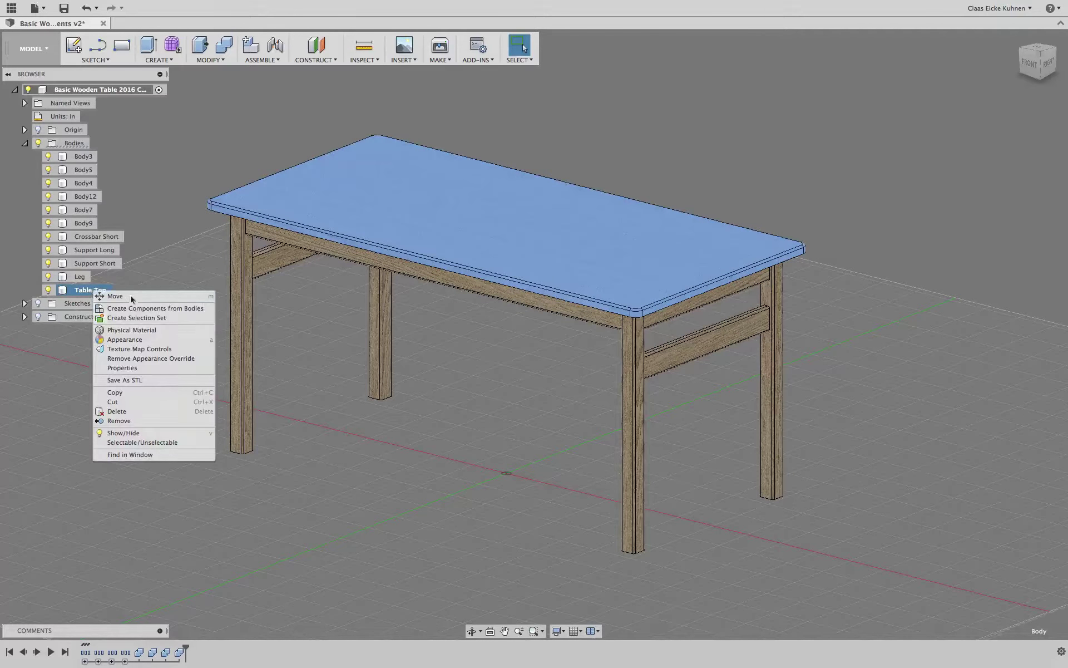
{"action": "left_click", "coordinate": [189, 310]}
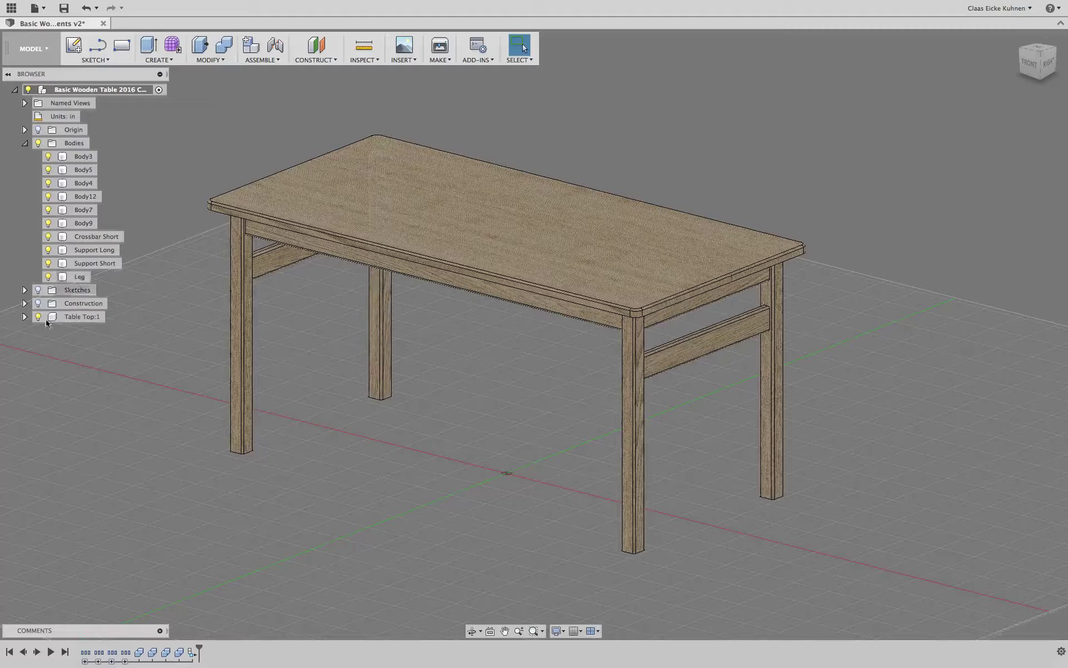
{"action": "left_click", "coordinate": [24, 317]}
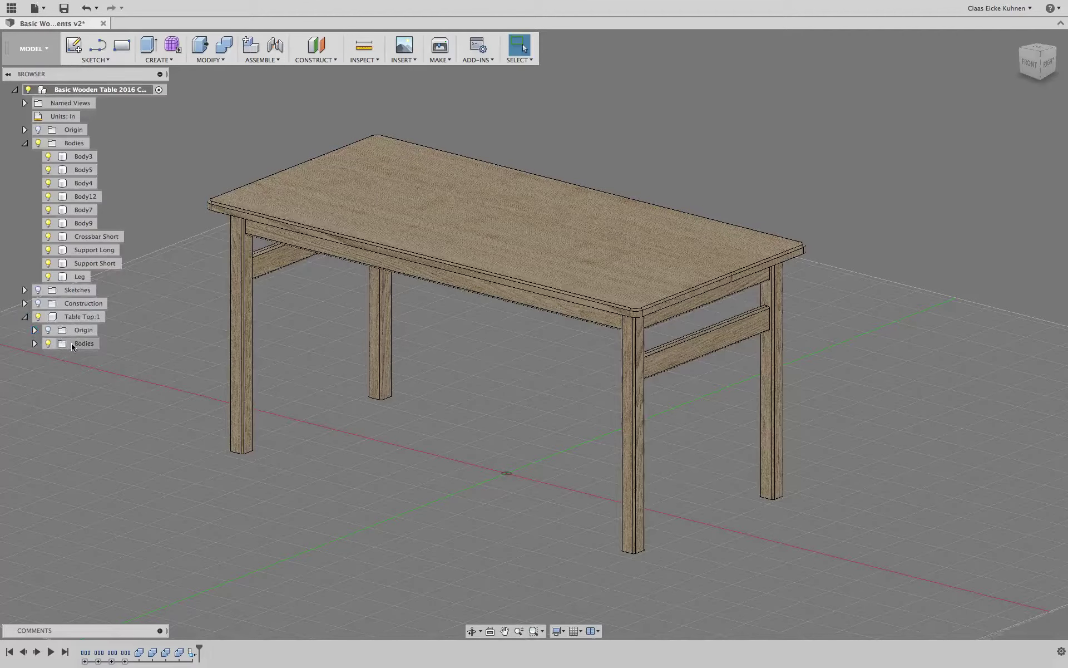
{"action": "left_click", "coordinate": [78, 278]}
{"action": "right_click", "coordinate": [78, 281]}
{"action": "left_click", "coordinate": [137, 300]}
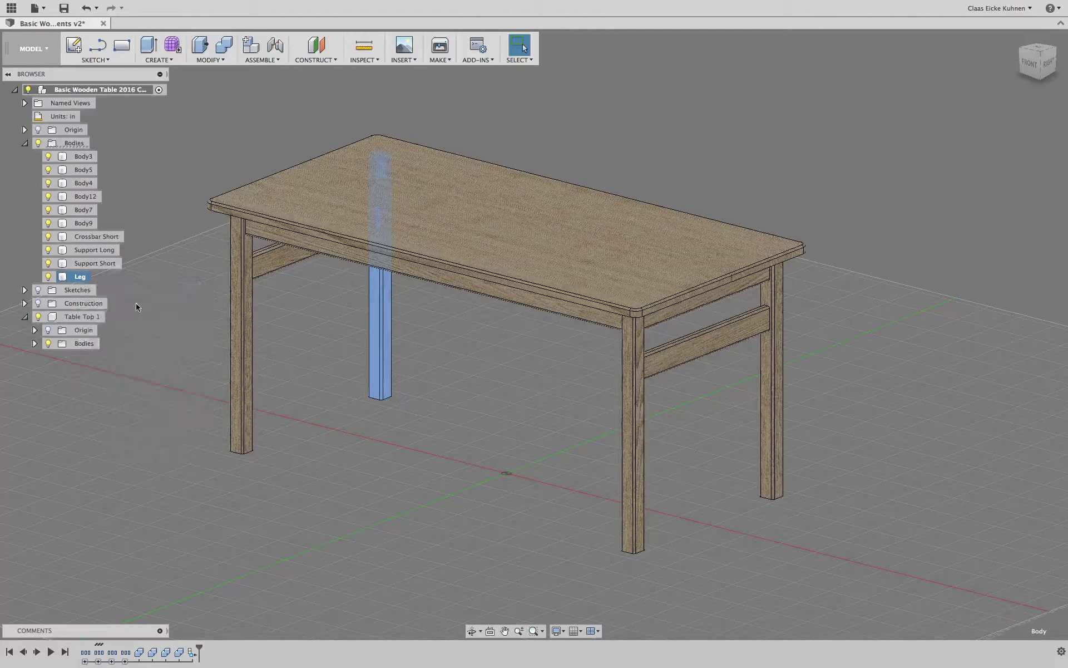
Step: Convert the Support Short and Support Long bodies into their own components
{"action": "left_click", "coordinate": [108, 267]}
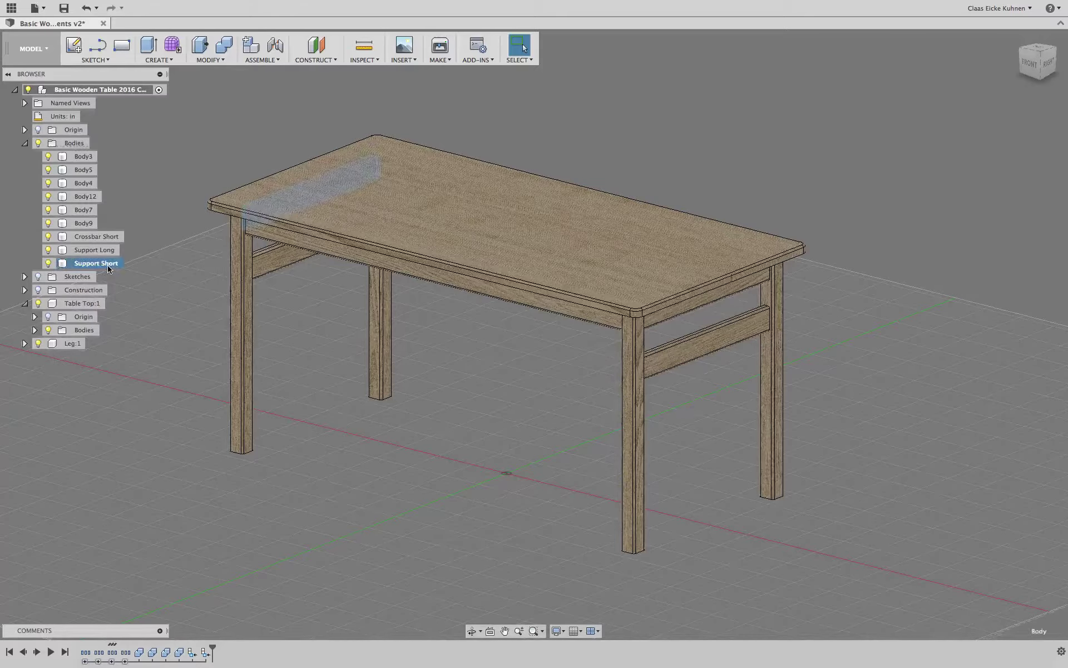
{"action": "right_click", "coordinate": [109, 269]}
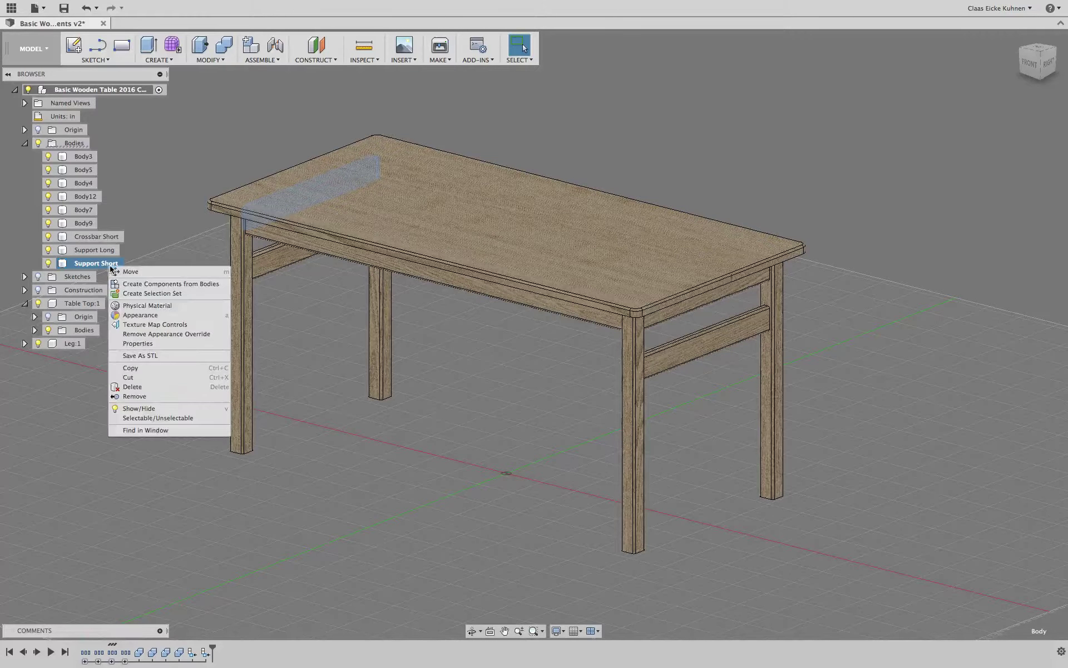
{"action": "left_click", "coordinate": [153, 287]}
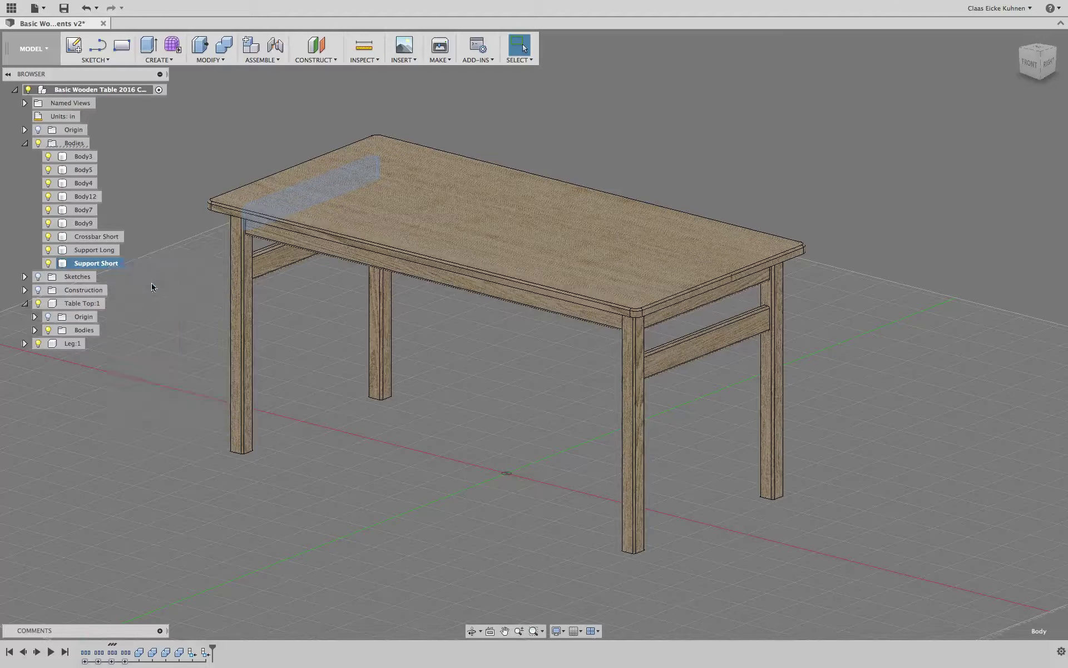
{"action": "left_click", "coordinate": [105, 251]}
{"action": "right_click", "coordinate": [105, 252]}
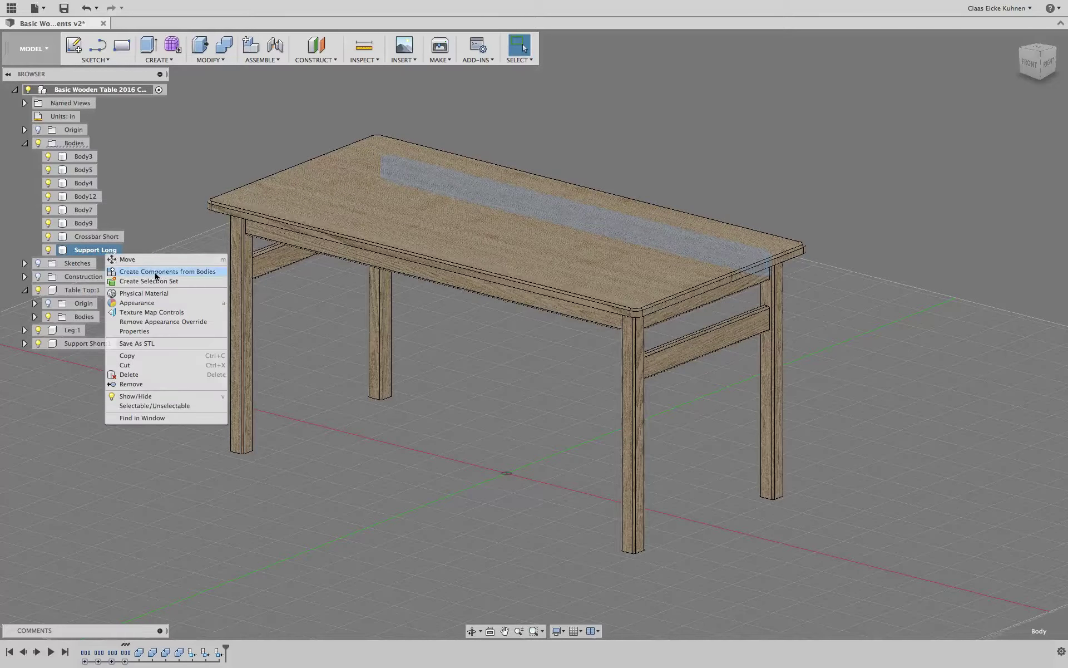
{"action": "left_click", "coordinate": [154, 271]}
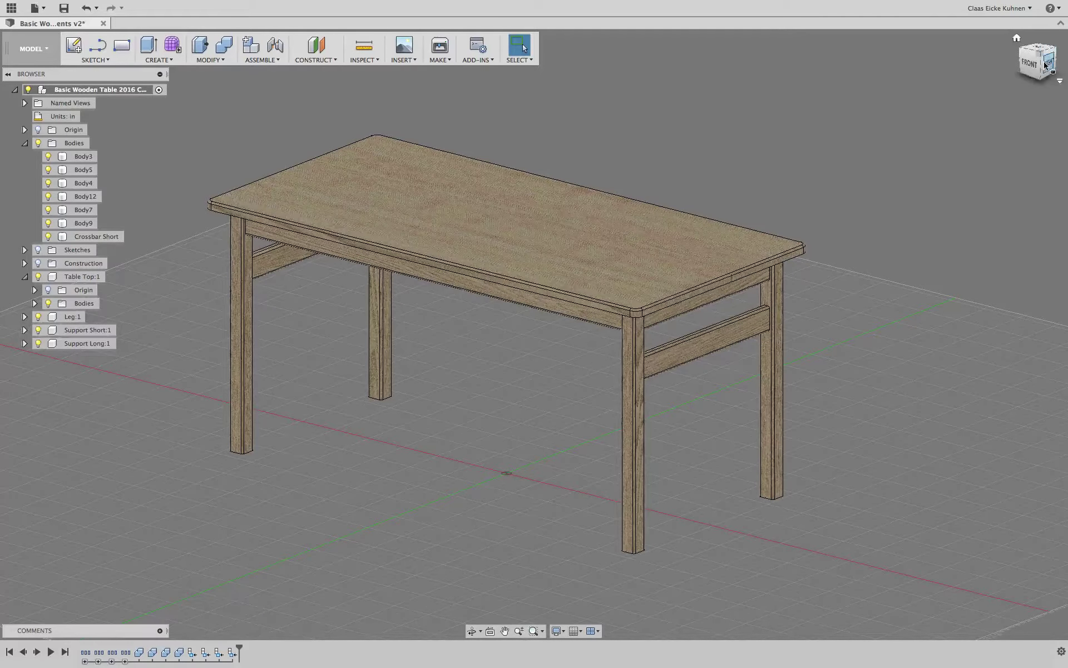
Step: Switch off the Bodies folder's light bulb so only the component parts remain visible
{"action": "mouse_move", "coordinate": [533, 333]}
{"action": "middle_mouse_down", "text": "shift"}
{"action": "mouse_move", "coordinate": [529, 278]}
{"action": "mouse_move", "coordinate": [445, 334]}
{"action": "mouse_move", "coordinate": [289, 312]}
{"action": "middle_mouse_up", "text": "shift"}
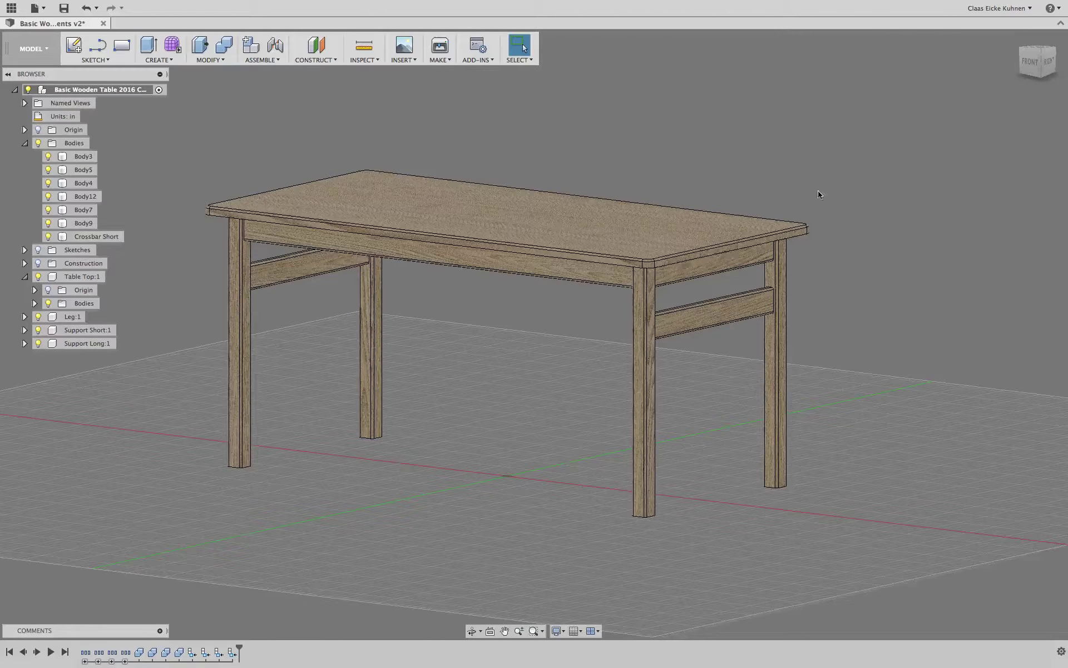
{"action": "left_click_drag", "start_coordinate": [1006, 82], "coordinate": [1029, 78]}
{"action": "left_click", "coordinate": [42, 146]}
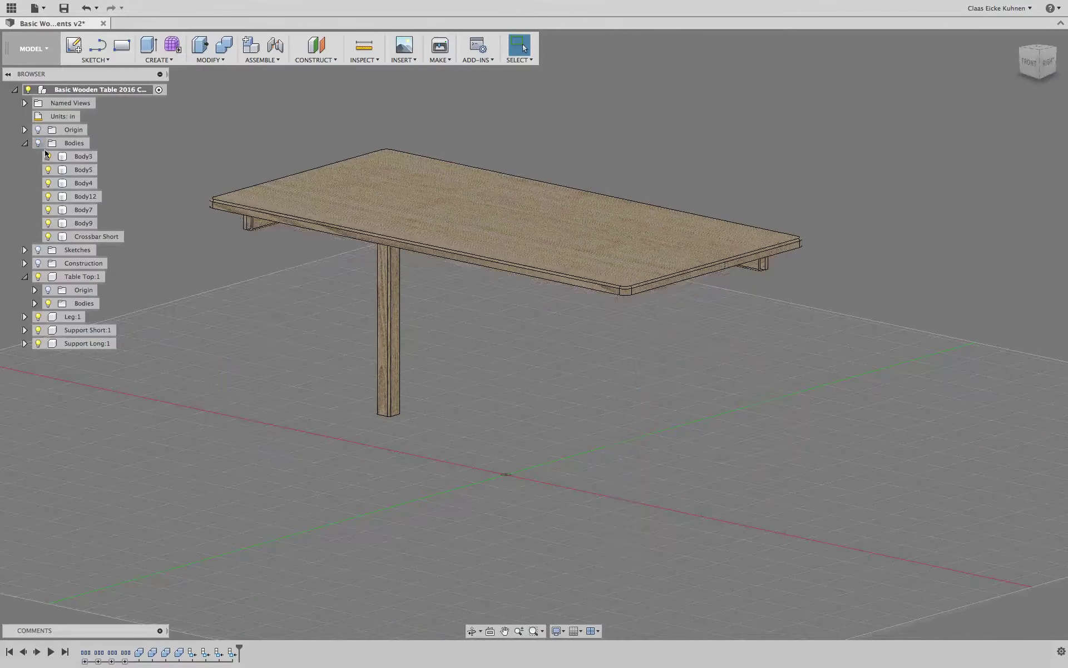
{"action": "left_click_drag", "start_coordinate": [1043, 72], "coordinate": [1041, 70]}
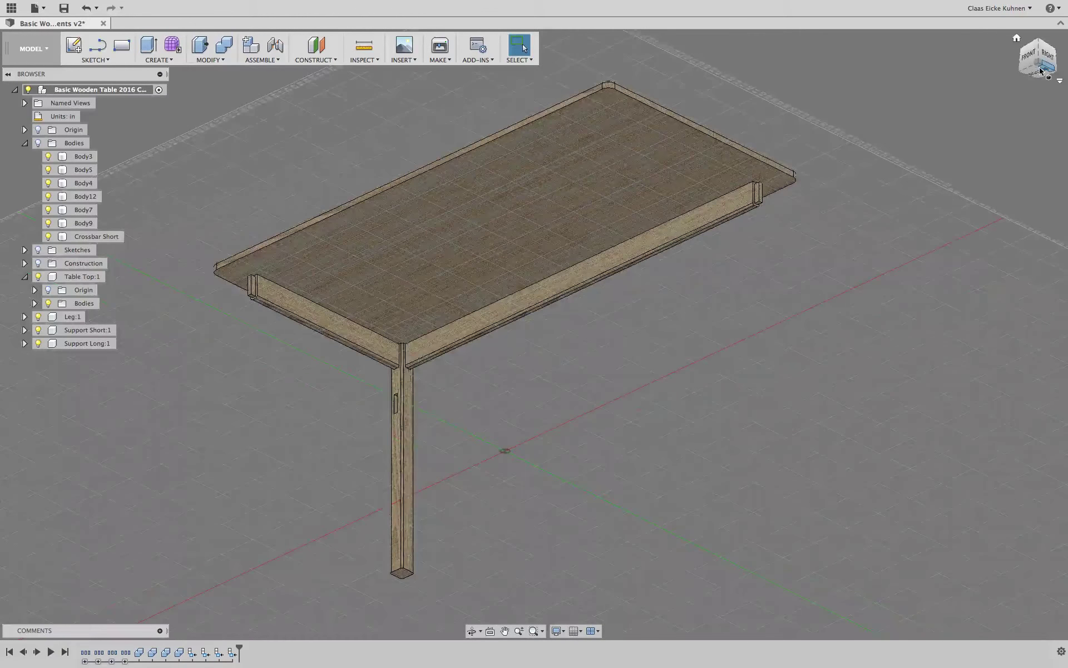
Step: Start a new drawing From Design, saving the design as a new version
{"action": "left_click", "coordinate": [48, 12]}
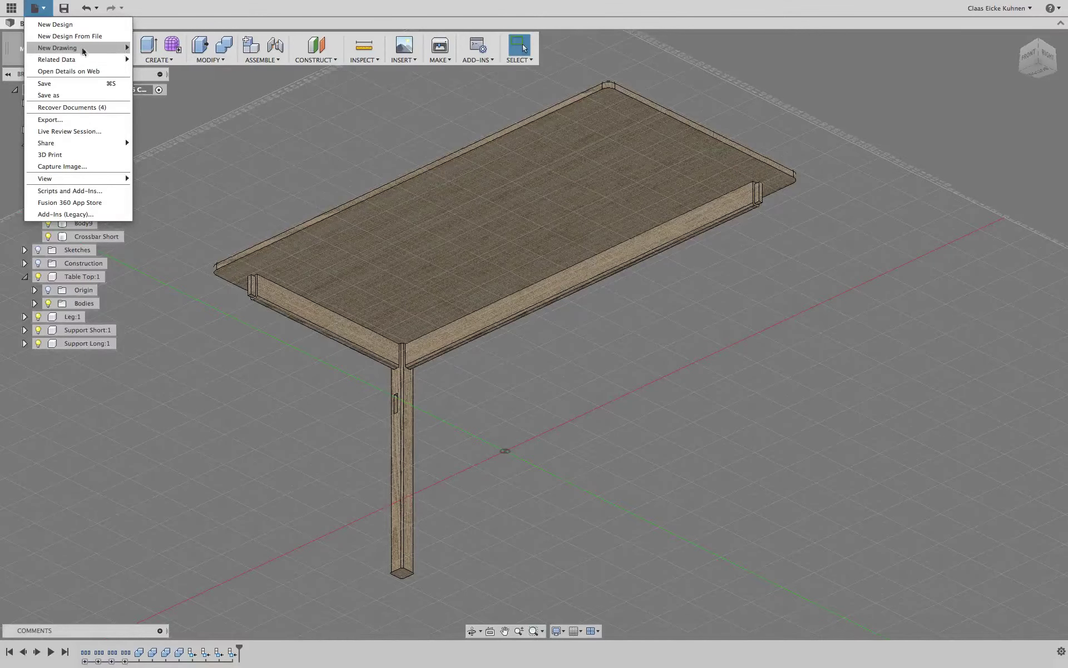
{"action": "left_click", "coordinate": [46, 5]}
{"action": "left_click", "coordinate": [47, 5]}
{"action": "mouse_move", "coordinate": [112, 48]}
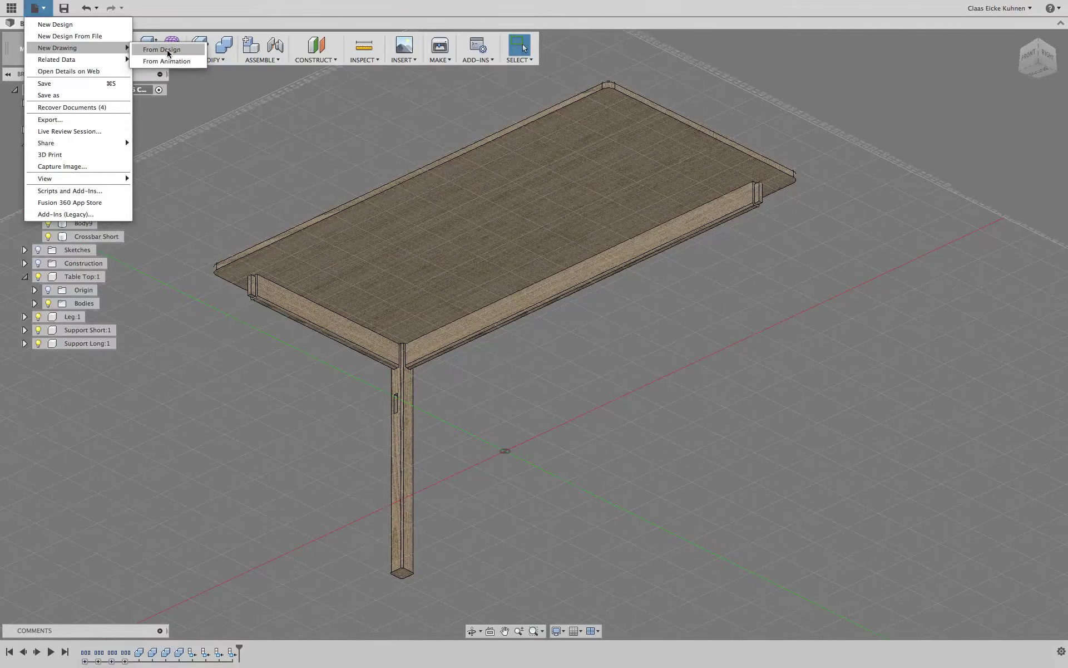
{"action": "left_click", "coordinate": [168, 50]}
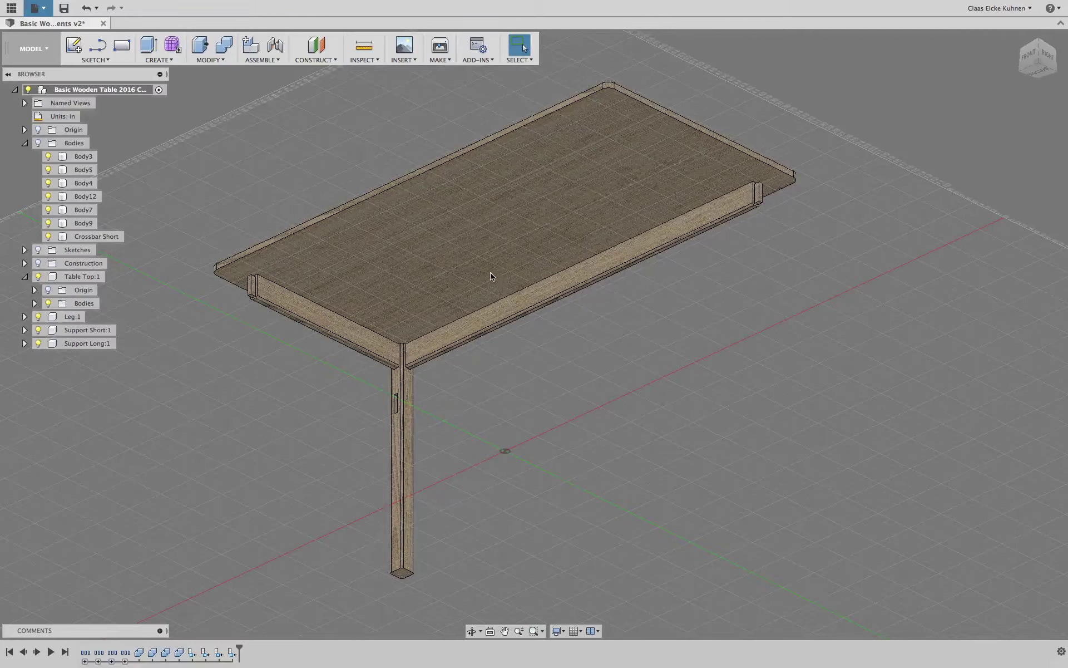
{"action": "key", "text": "super+s"}
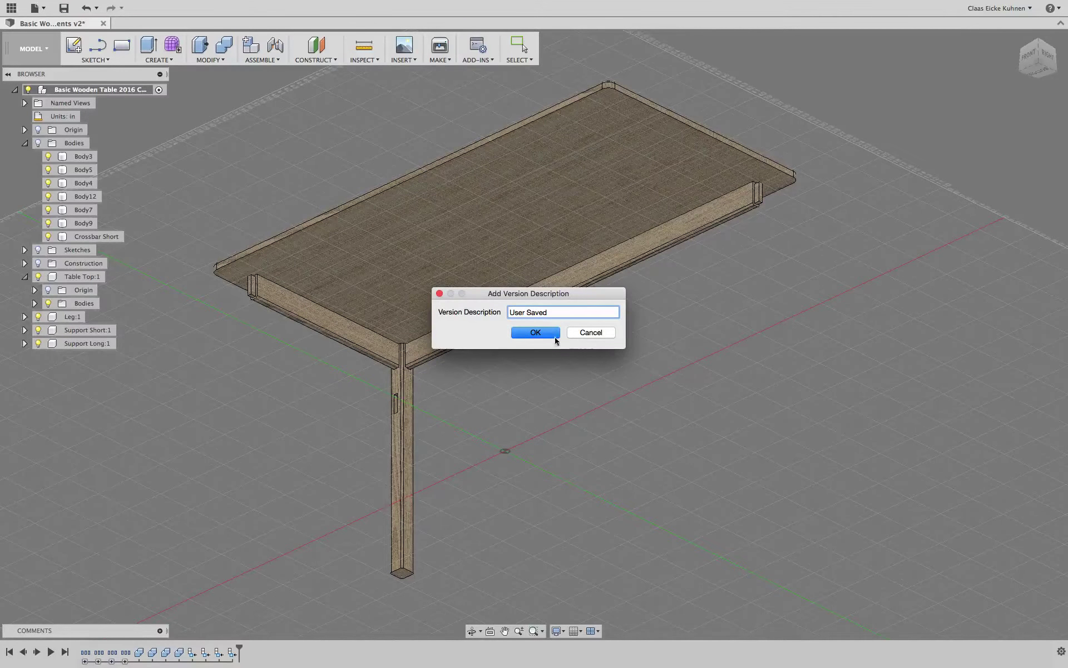
{"action": "left_click", "coordinate": [548, 333]}
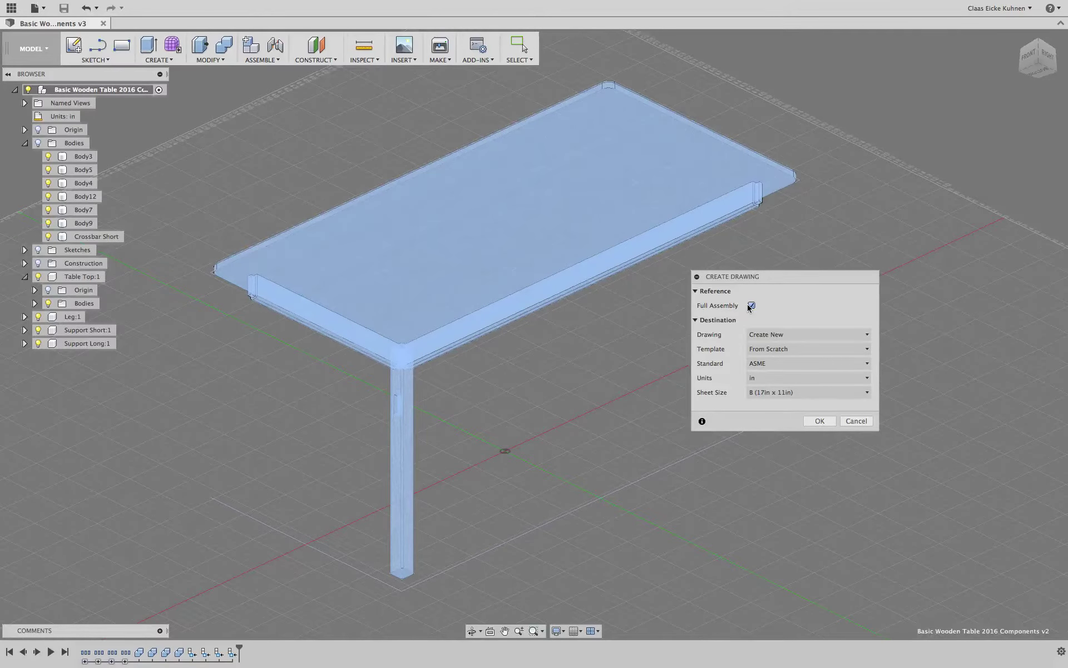
Step: Create the drawing of only the Support Short component instead of the full assembly
{"action": "left_click", "coordinate": [751, 305]}
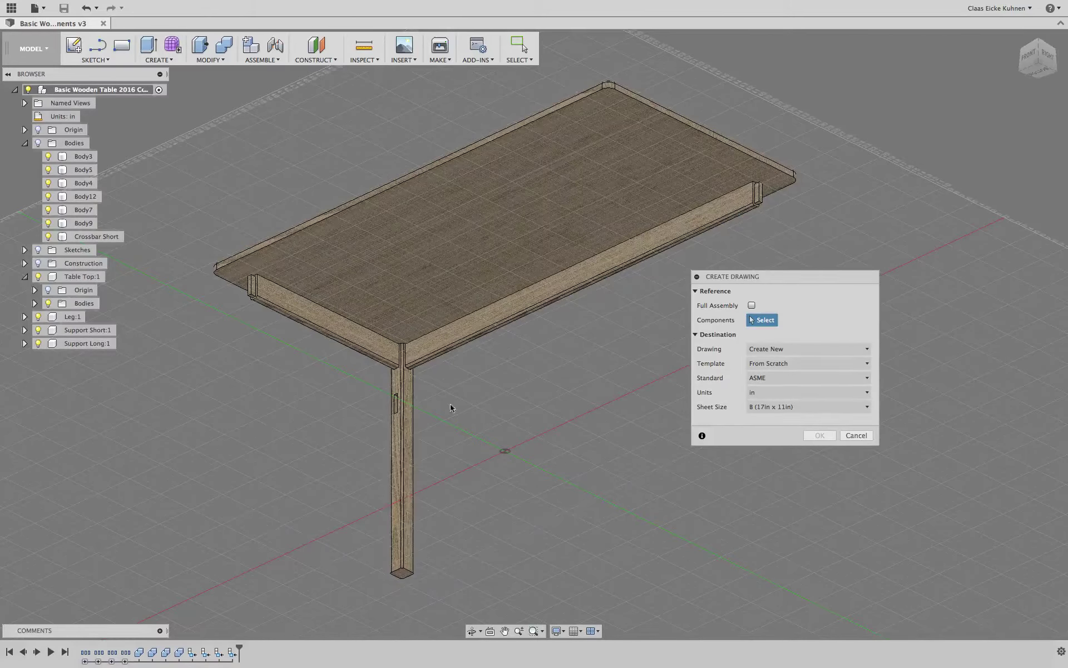
{"action": "left_click", "coordinate": [372, 349]}
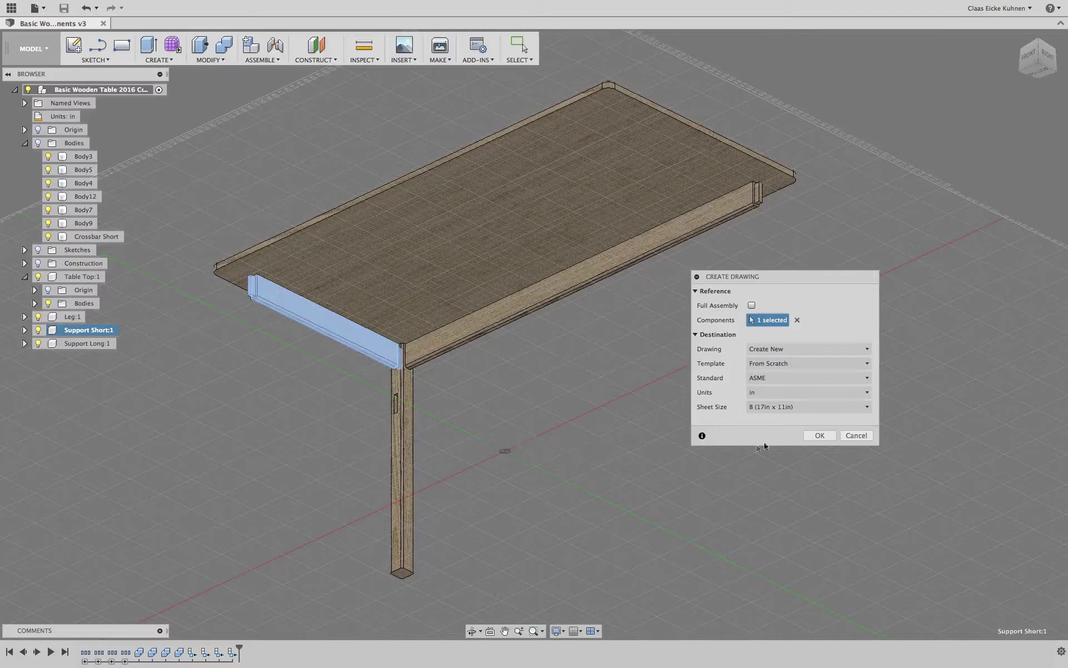
{"action": "left_click", "coordinate": [820, 435]}
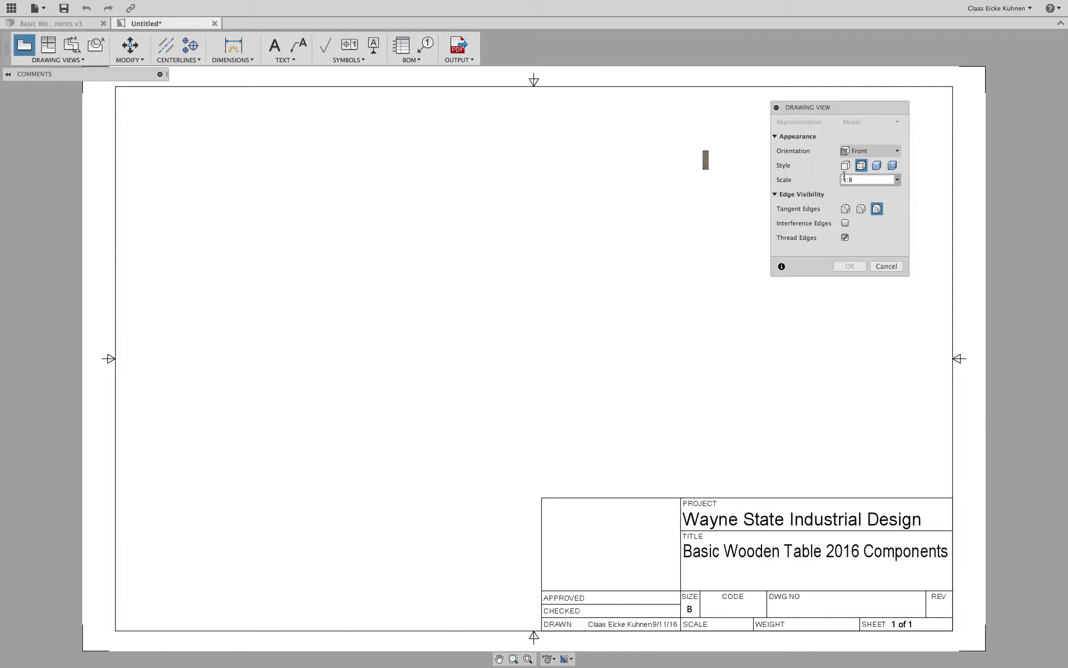
Step: Place a Right-oriented base view at 1:4 scale near the sheet's top-left
{"action": "left_click", "coordinate": [896, 179]}
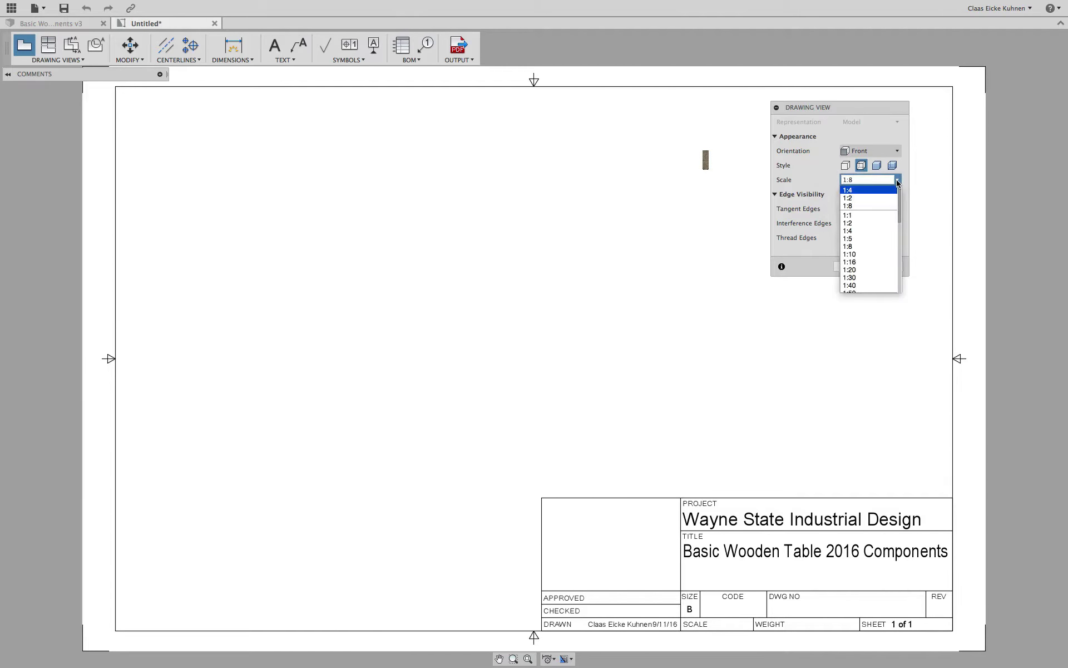
{"action": "left_click", "coordinate": [881, 191]}
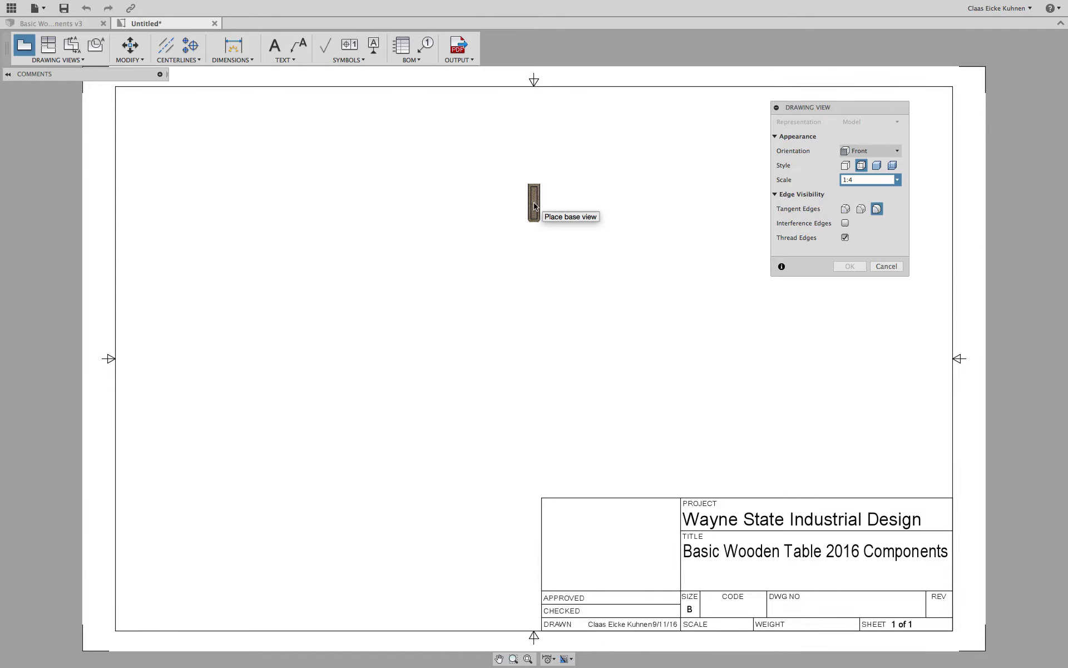
{"action": "left_click", "coordinate": [897, 150]}
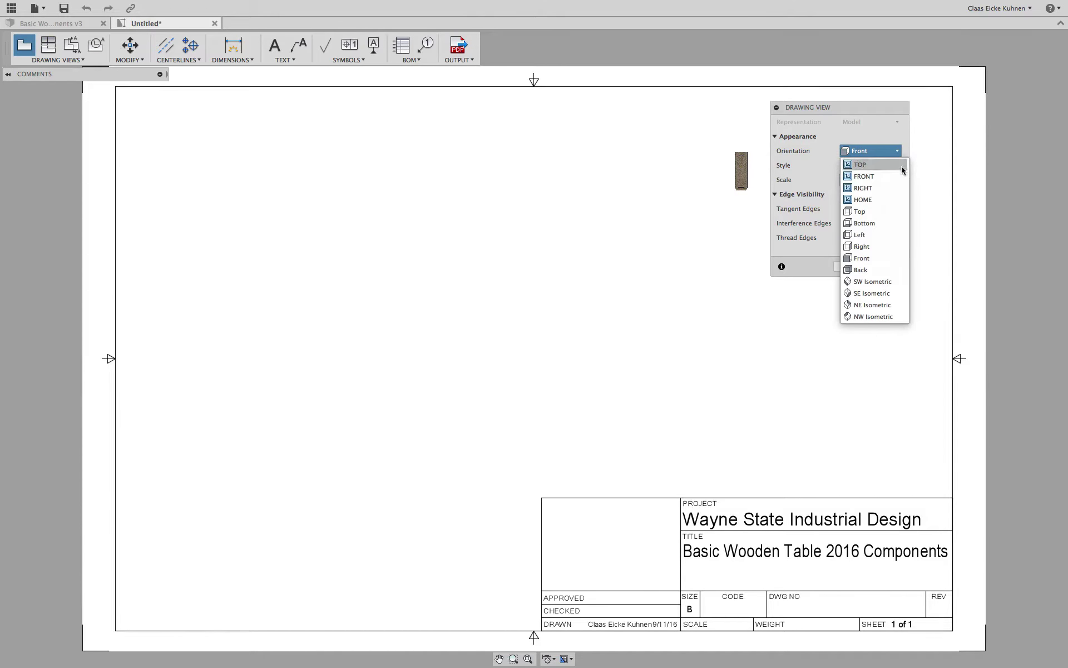
{"action": "left_click", "coordinate": [893, 247]}
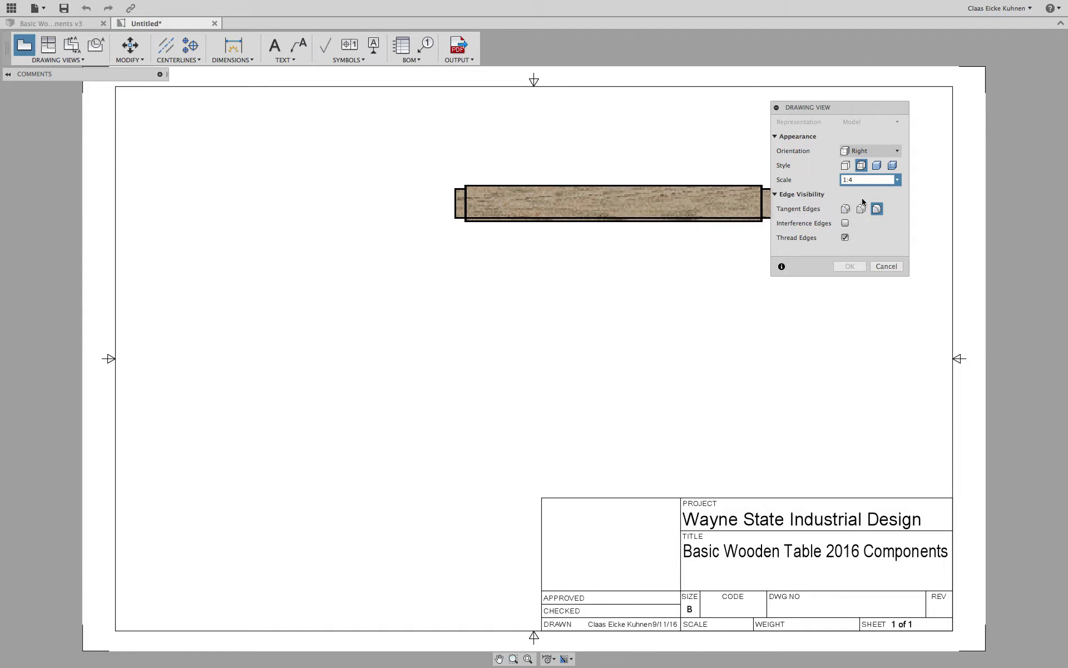
{"action": "left_click", "coordinate": [897, 179]}
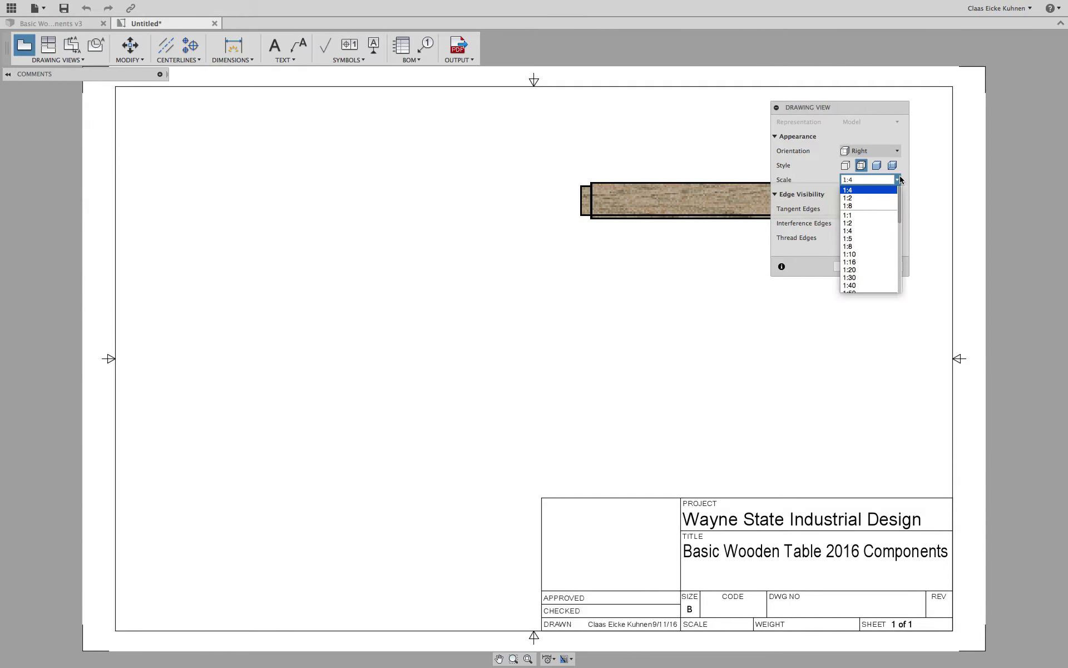
{"action": "left_click", "coordinate": [886, 206]}
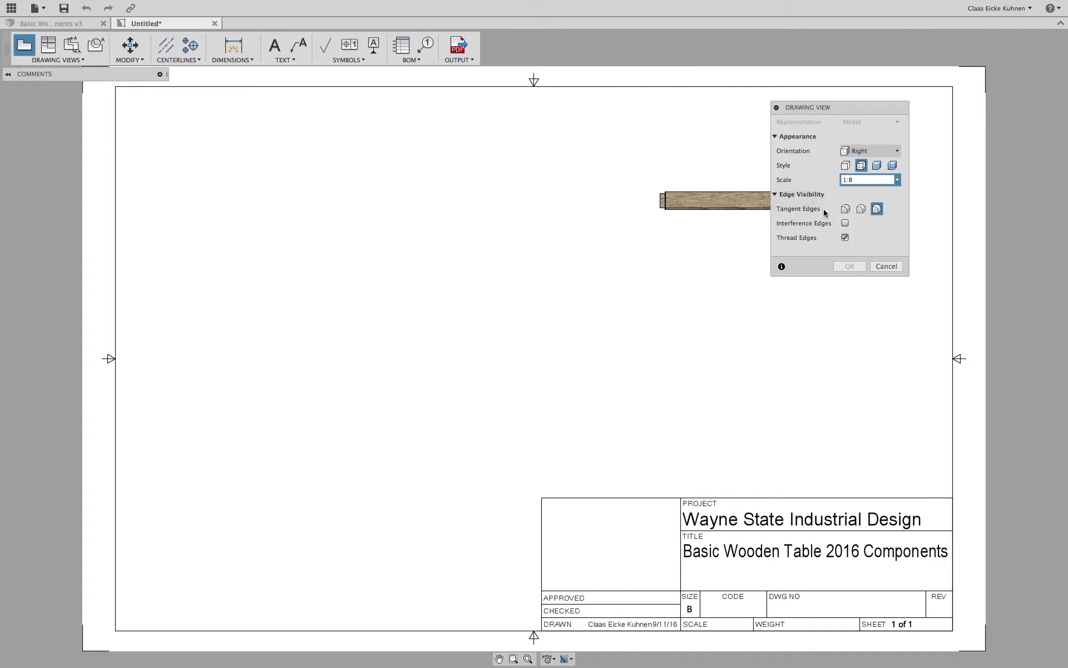
{"action": "left_click", "coordinate": [897, 179]}
{"action": "left_click", "coordinate": [869, 202]}
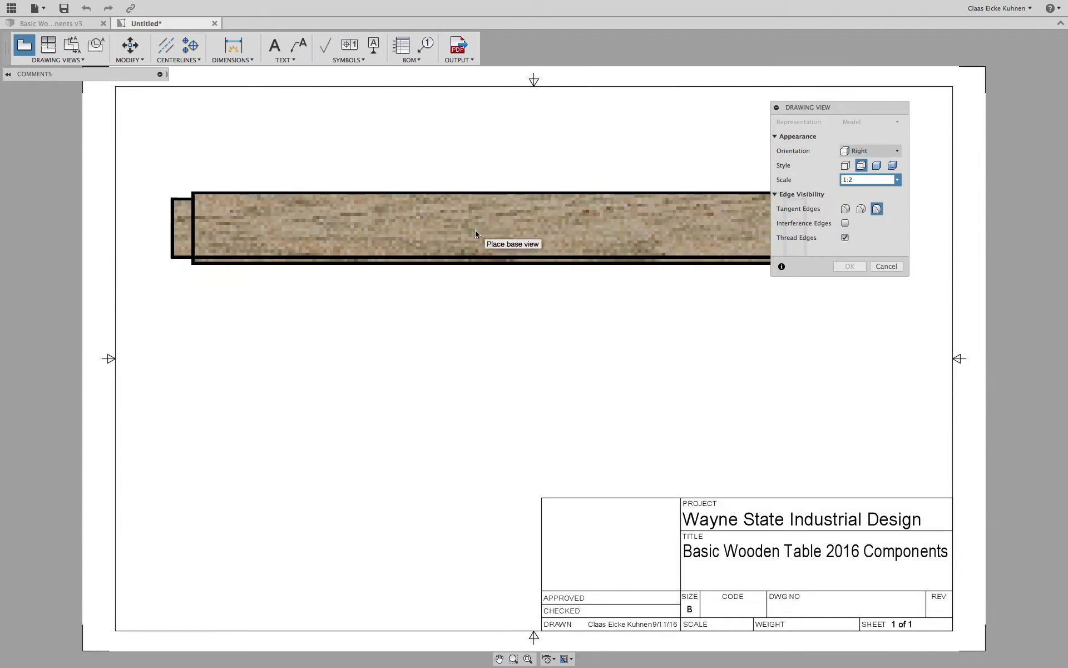
{"action": "left_click", "coordinate": [897, 179]}
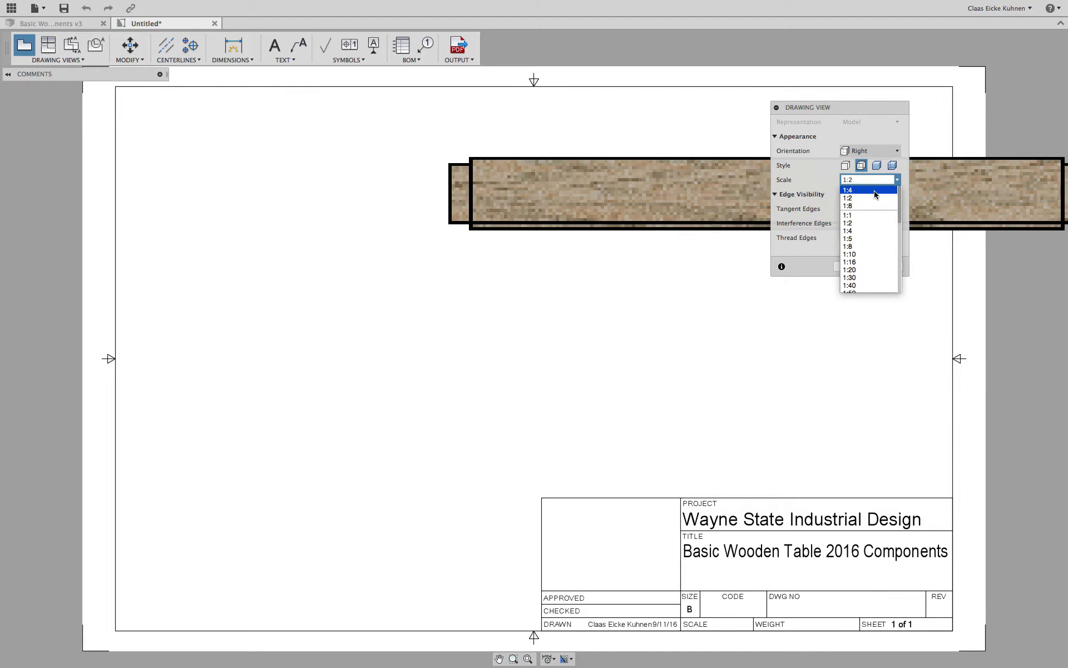
{"action": "left_click", "coordinate": [874, 190]}
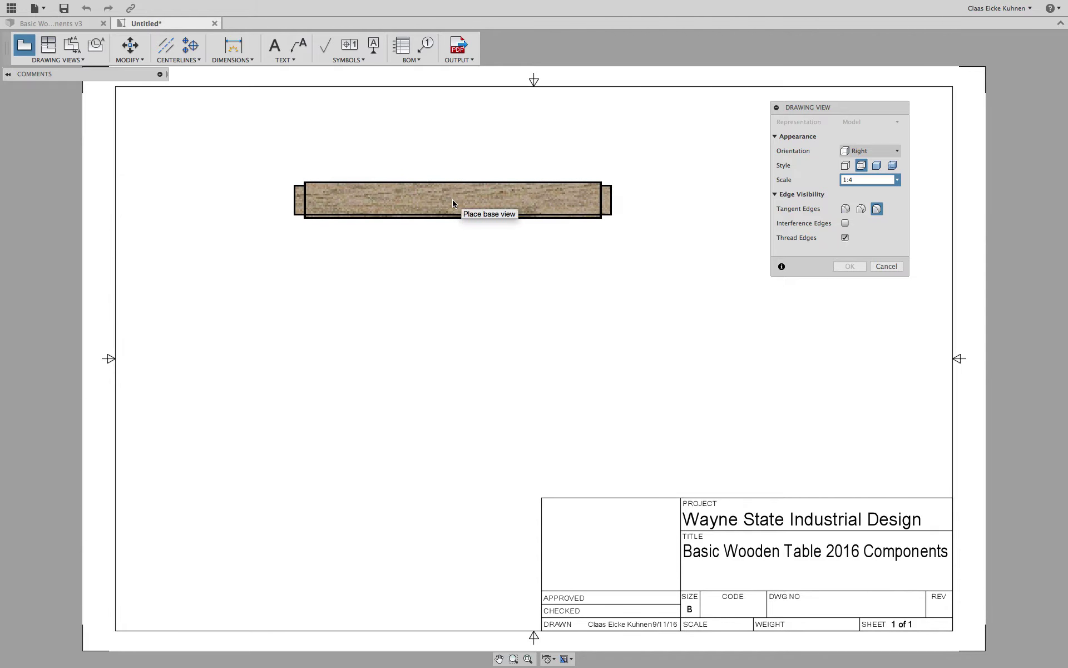
{"action": "left_click", "coordinate": [453, 201]}
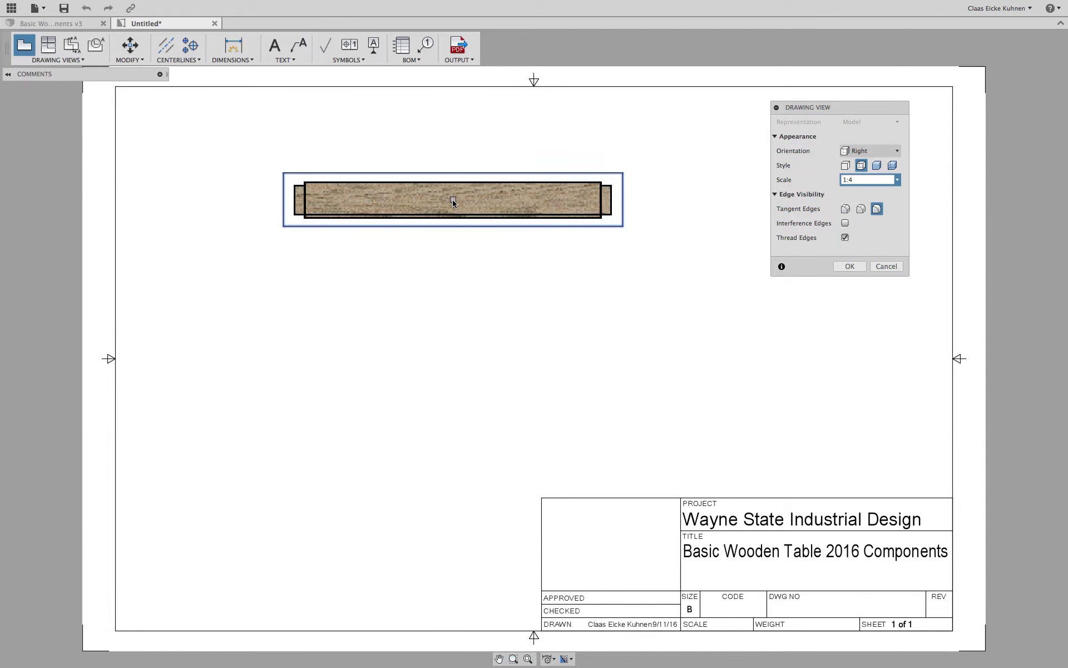
{"action": "left_click", "coordinate": [850, 266]}
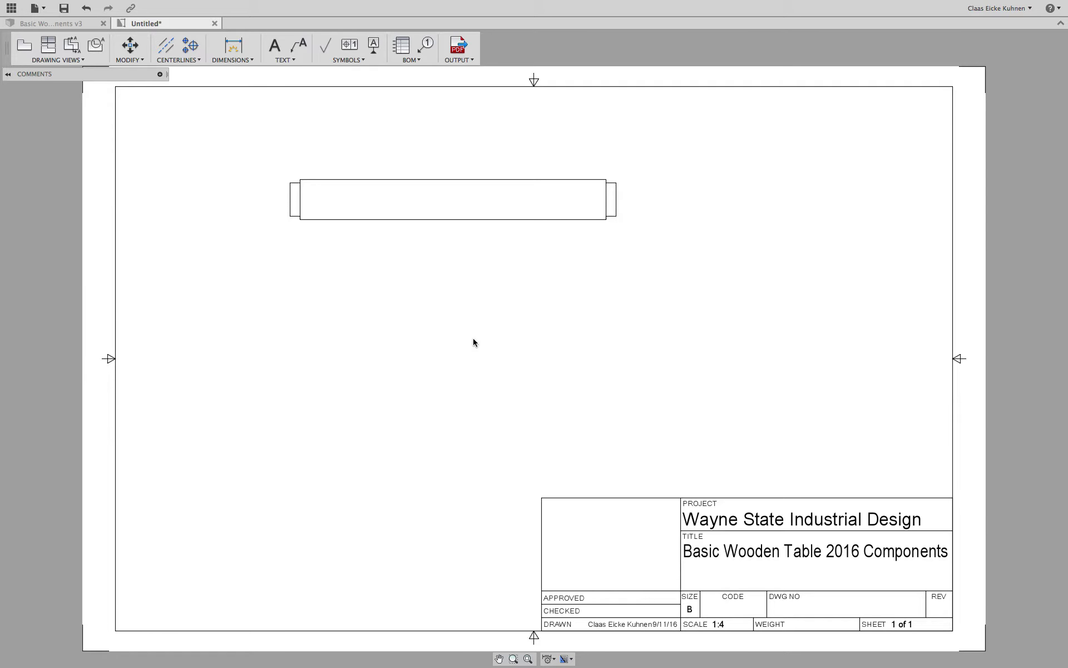
Step: Add the 23 overall length dimension above the support view
{"action": "left_click", "coordinate": [233, 49]}
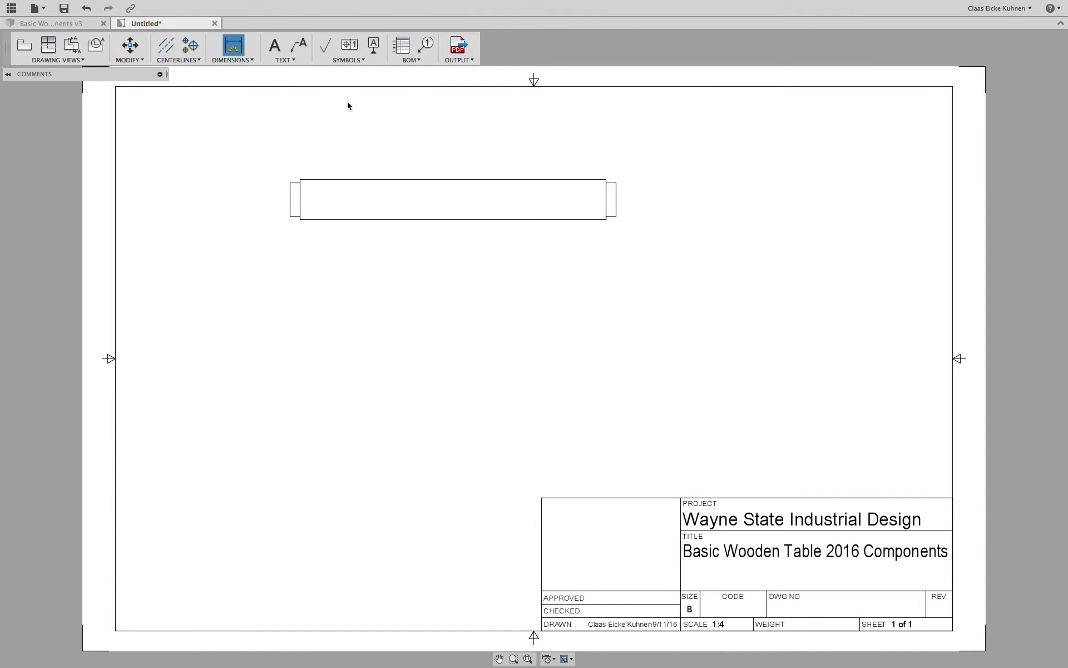
{"action": "left_click", "coordinate": [301, 181]}
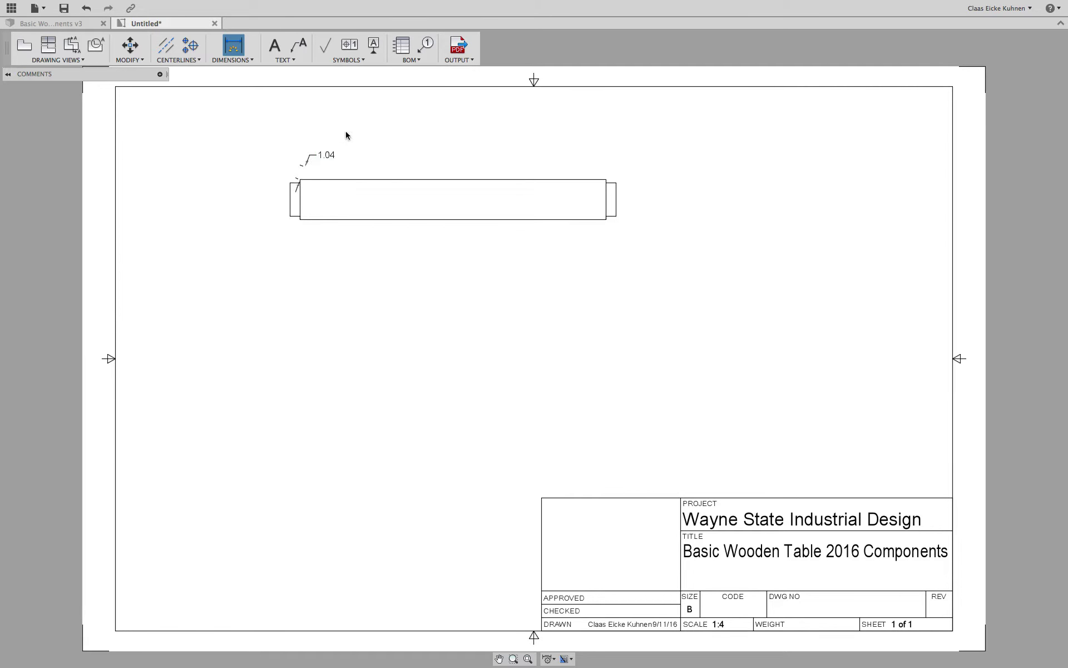
{"action": "left_click", "coordinate": [606, 179]}
{"action": "left_click", "coordinate": [589, 146]}
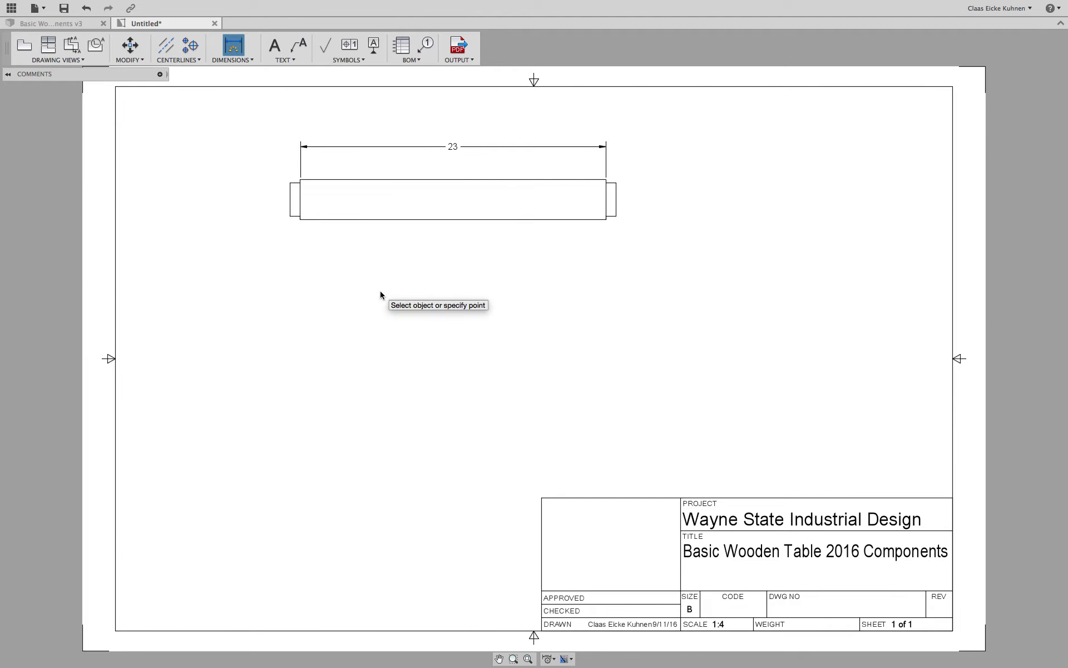
Step: Dimension the tenon with 0.71 length, 2.5 height and 0.75 dimensions
{"action": "scroll", "coordinate": [278, 201], "scroll_direction": "up", "scroll_amount": 8}
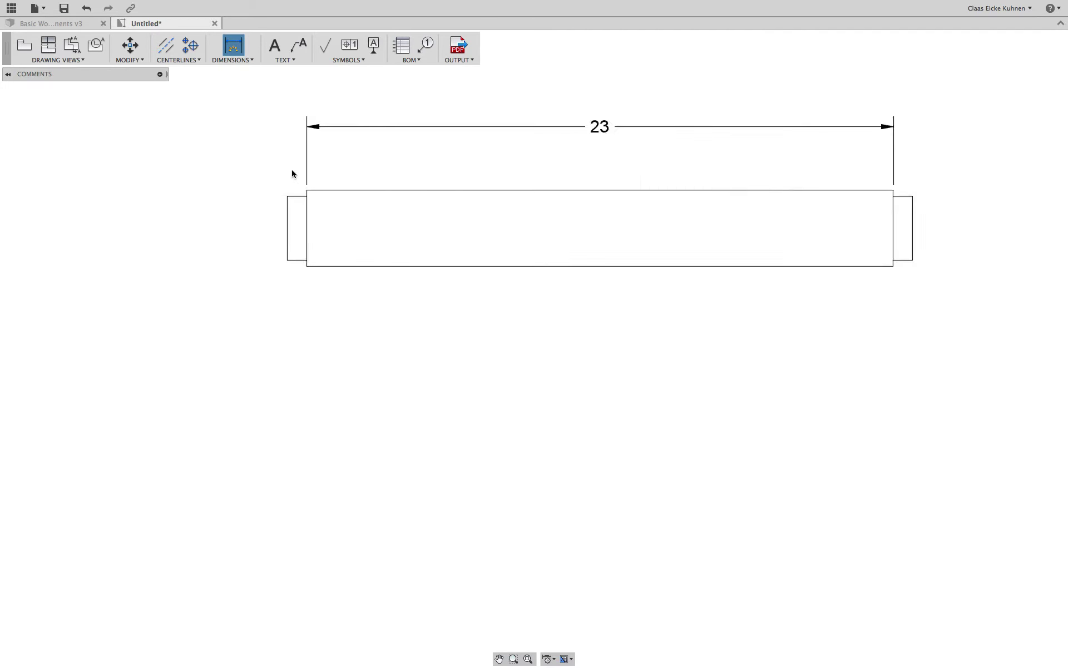
{"action": "left_click", "coordinate": [269, 236]}
{"action": "left_click", "coordinate": [326, 218]}
{"action": "left_click", "coordinate": [316, 117]}
{"action": "scroll", "coordinate": [314, 127], "scroll_direction": "down", "scroll_amount": 8}
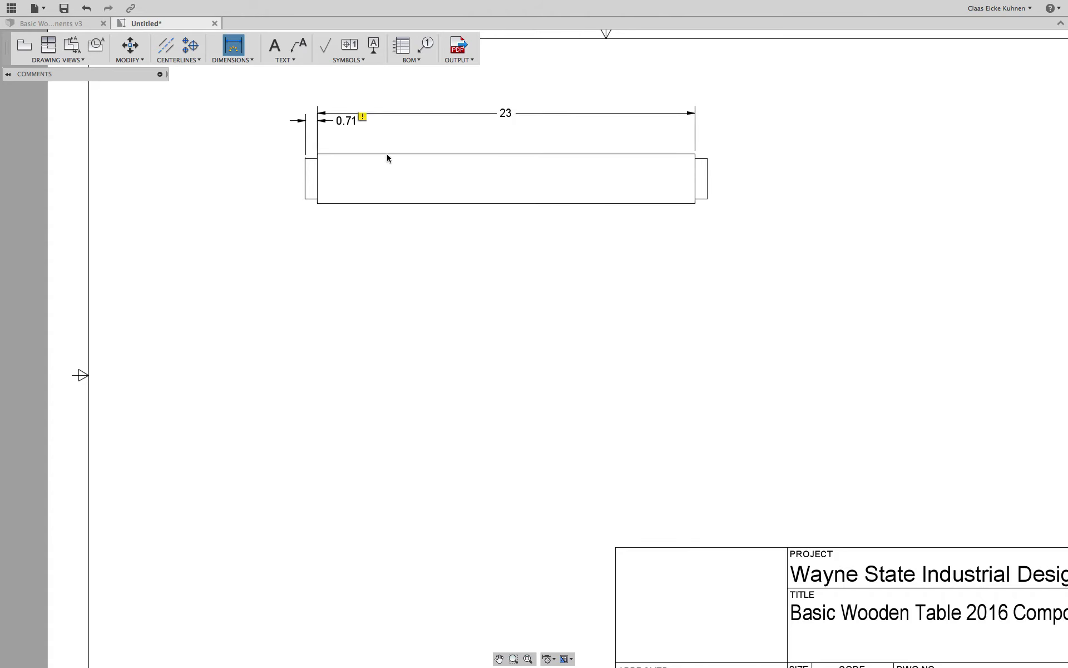
{"action": "left_click", "coordinate": [305, 171]}
{"action": "left_click", "coordinate": [256, 179]}
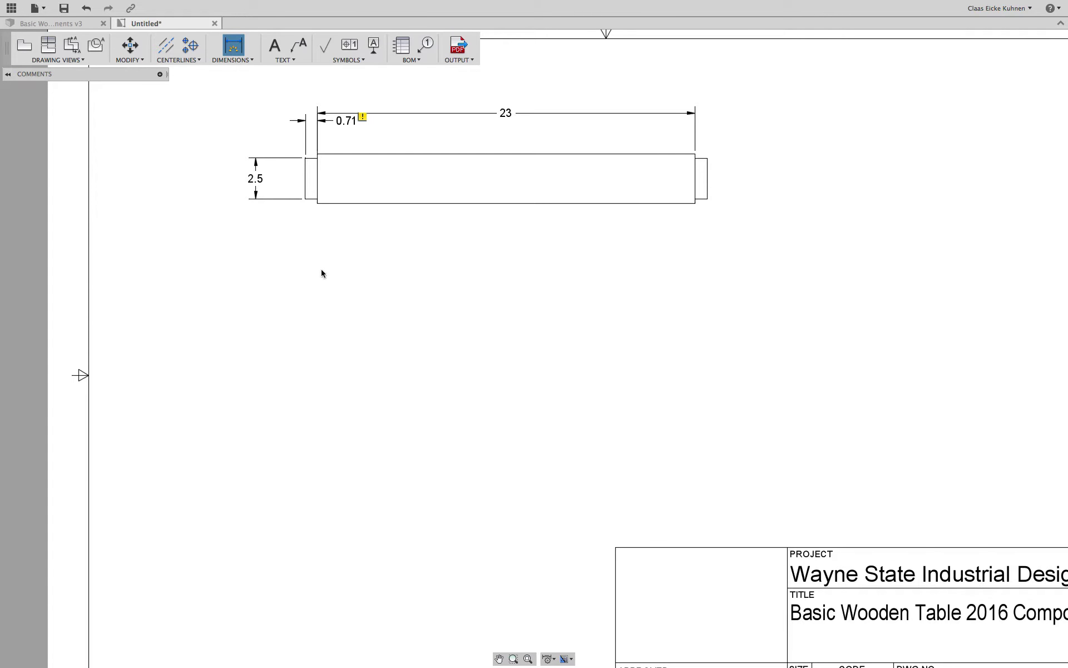
{"action": "scroll", "coordinate": [310, 206], "scroll_direction": "up", "scroll_amount": 10}
{"action": "left_click", "coordinate": [310, 210]}
{"action": "scroll", "coordinate": [399, 341], "scroll_direction": "down", "scroll_amount": 10}
{"action": "left_click", "coordinate": [399, 342]}
{"action": "scroll", "coordinate": [406, 347], "scroll_direction": "up", "scroll_amount": 4}
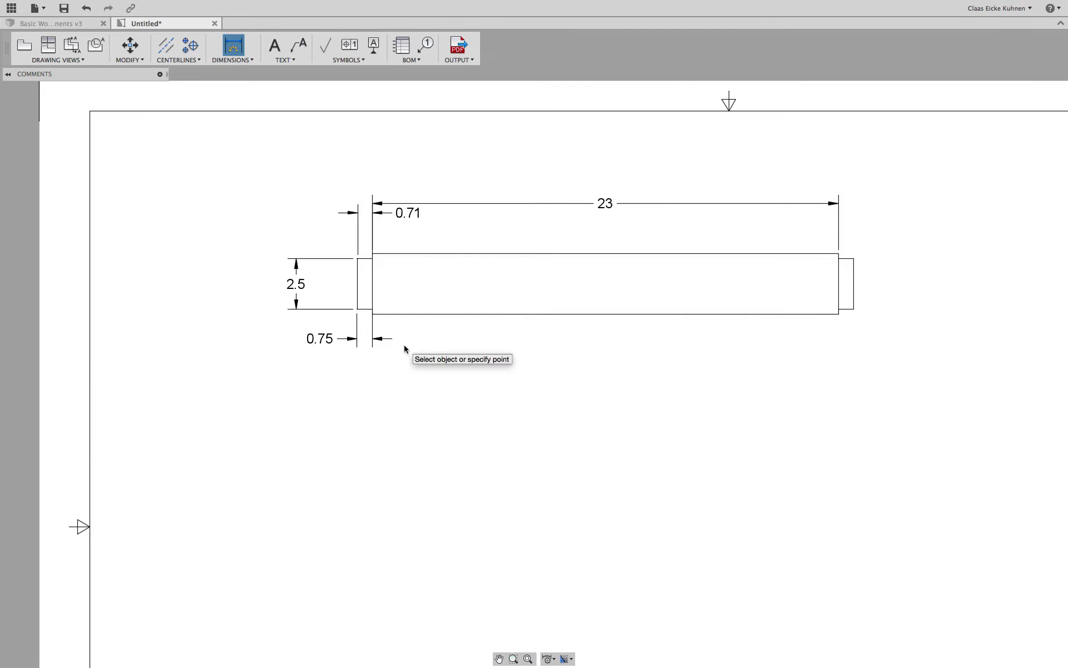
Step: Delete the 0.71, 0.75 and 2.5 dimensions, leaving only the 23 length
{"action": "key", "text": "Escape"}
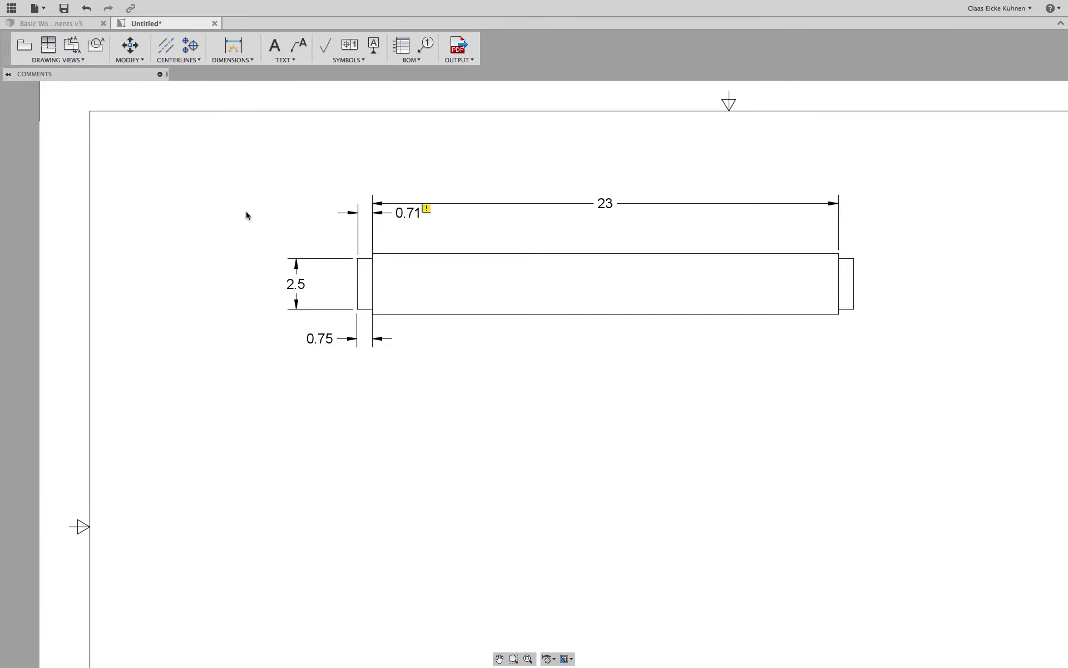
{"action": "left_click", "coordinate": [403, 213]}
{"action": "key", "text": "Delete"}
{"action": "left_click", "coordinate": [351, 345]}
{"action": "key", "text": "Delete"}
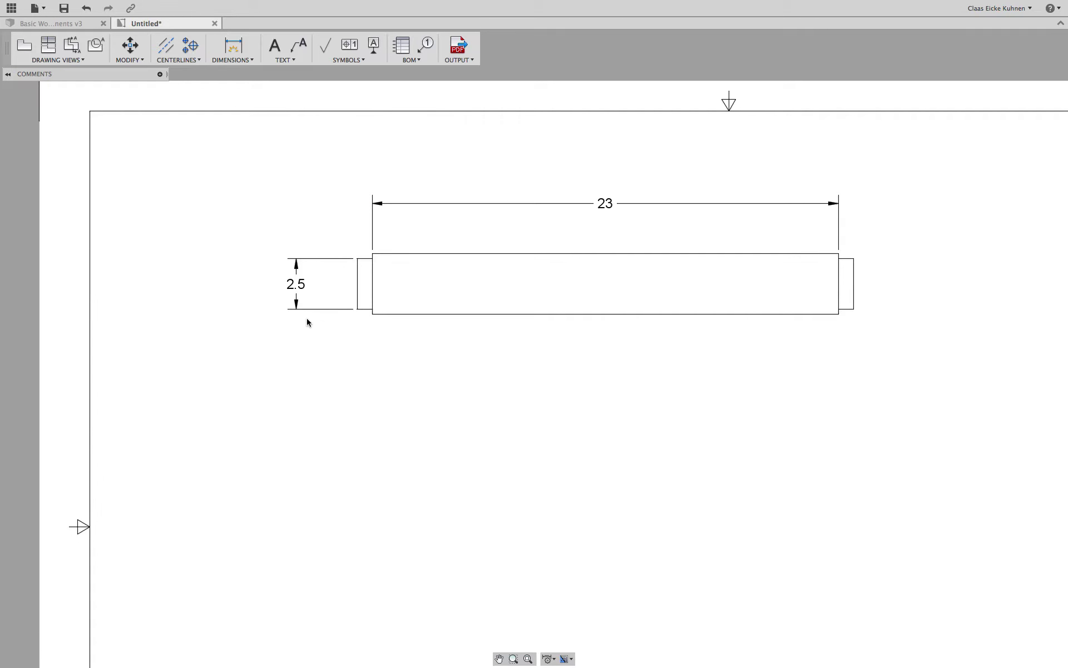
{"action": "left_click", "coordinate": [298, 285]}
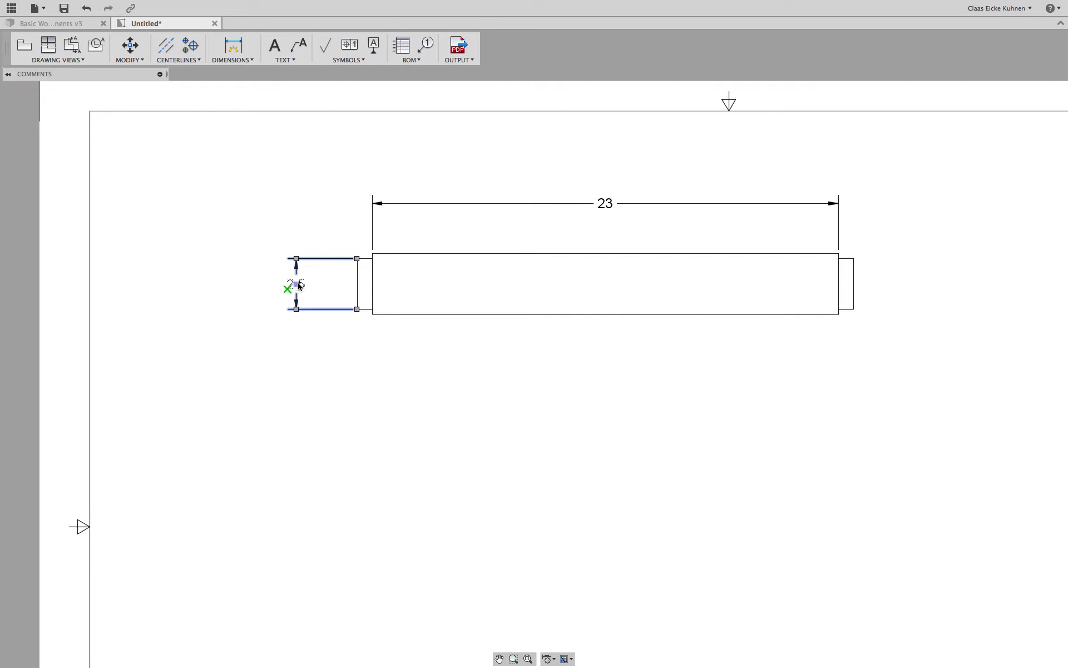
{"action": "left_click_drag", "start_coordinate": [293, 286], "coordinate": [342, 285]}
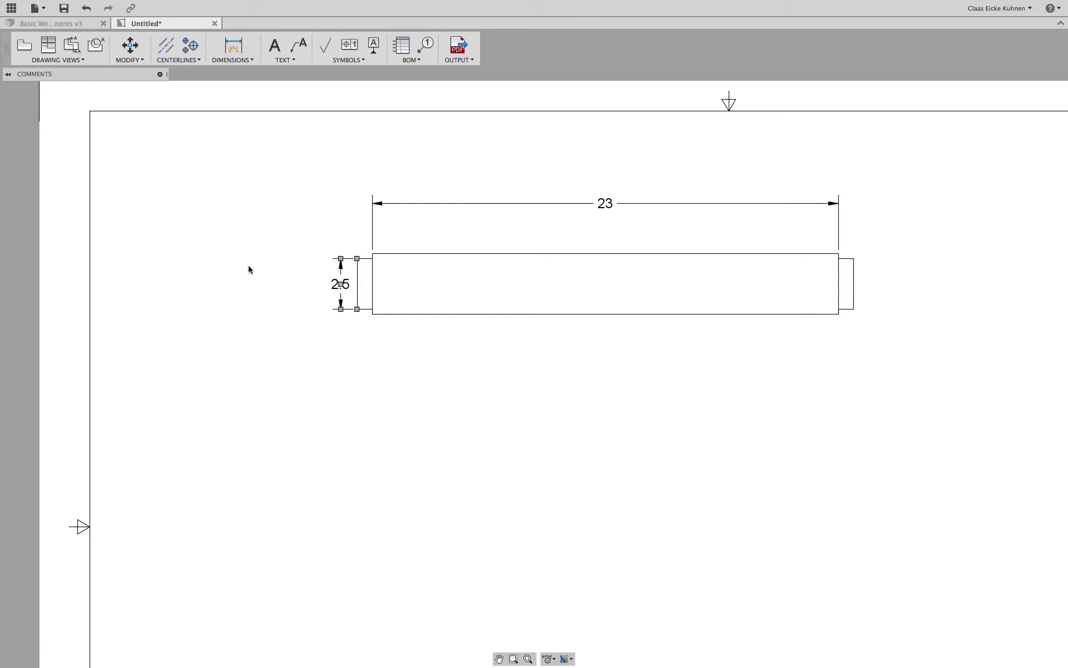
{"action": "middle_click_drag", "start_coordinate": [473, 364], "coordinate": [373, 367]}
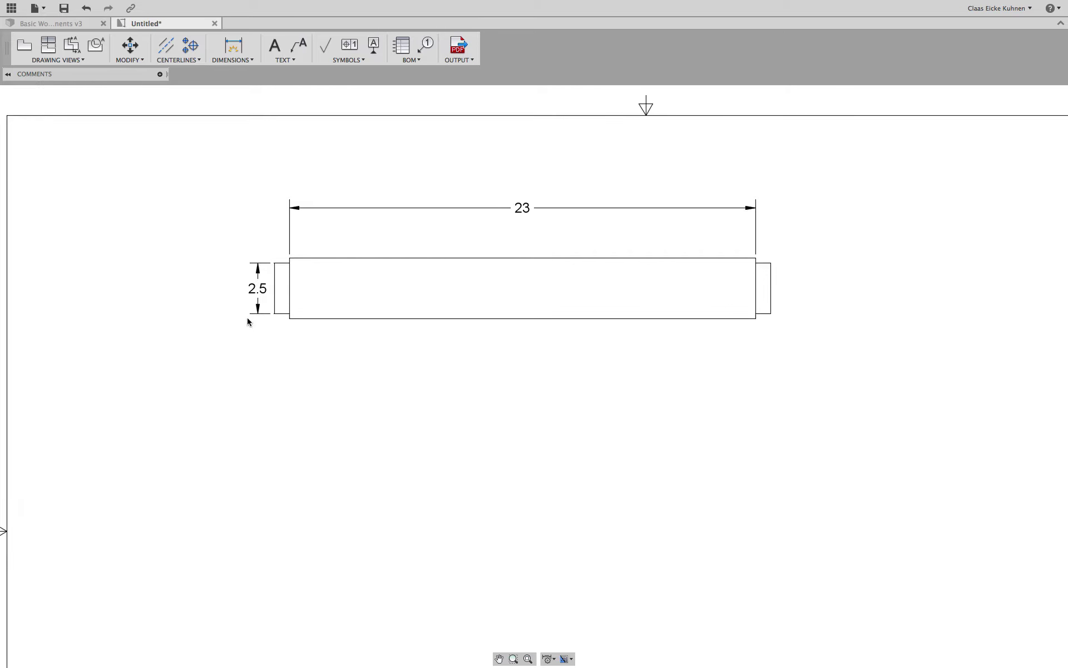
{"action": "left_click", "coordinate": [258, 275]}
{"action": "key", "text": "Delete"}
{"action": "scroll", "coordinate": [545, 394], "scroll_direction": "down", "scroll_amount": 2}
{"action": "scroll", "coordinate": [505, 340], "scroll_direction": "down", "scroll_amount": 5}
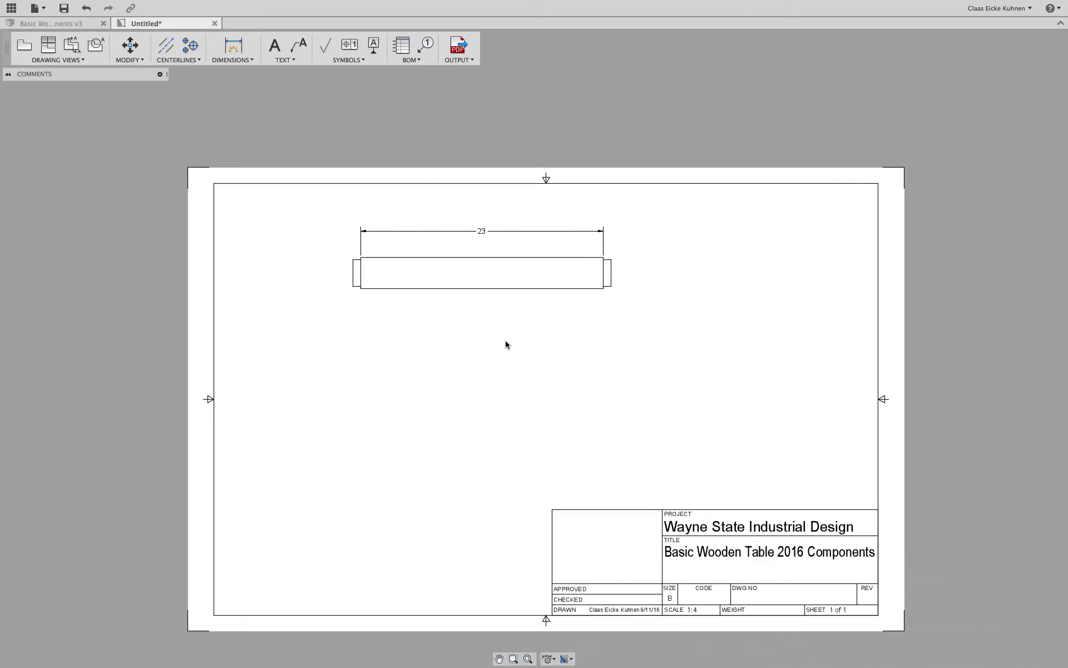
{"action": "middle_click_drag", "start_coordinate": [505, 345], "coordinate": [476, 336]}
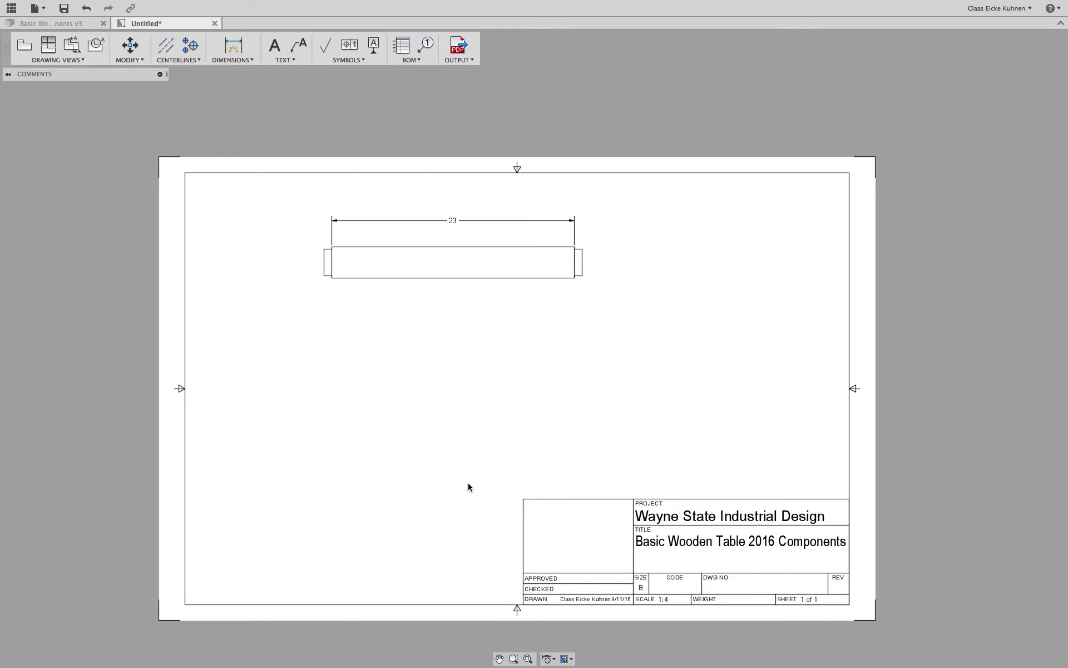
{"action": "scroll", "coordinate": [468, 484], "scroll_direction": "up", "scroll_amount": 3}
{"action": "mouse_move", "coordinate": [486, 434]}
{"action": "middle_mouse_down"}
{"action": "mouse_move", "coordinate": [503, 402]}
{"action": "mouse_move", "coordinate": [523, 407]}
{"action": "middle_mouse_up"}
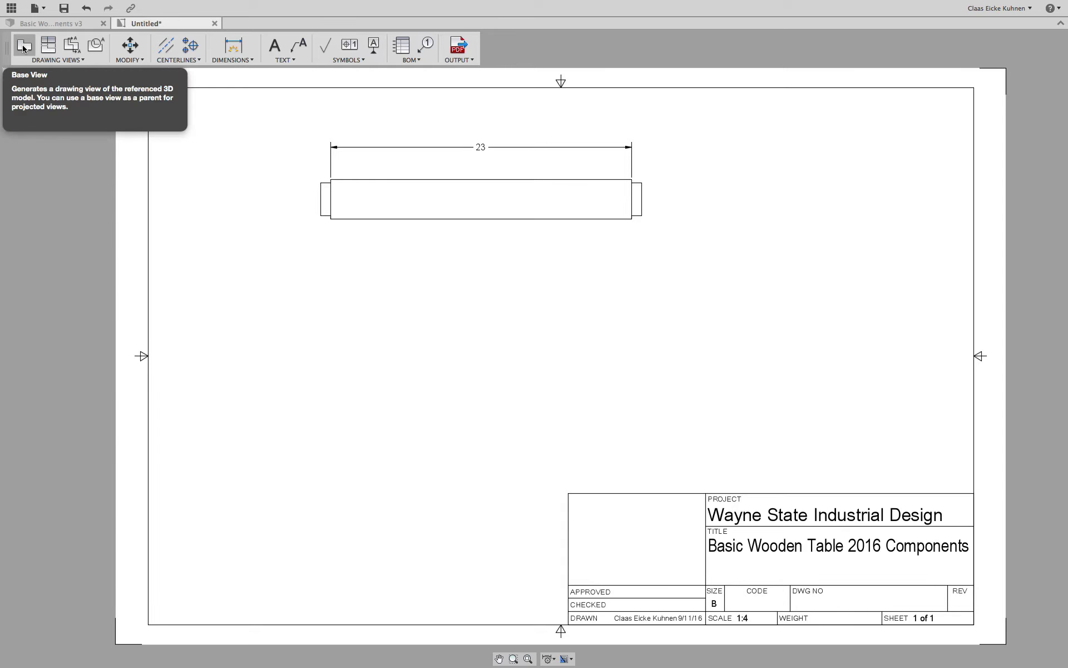
Step: Project left and right end views, a lower view and a lower-right isometric view from the front view
{"action": "left_click", "coordinate": [59, 48]}
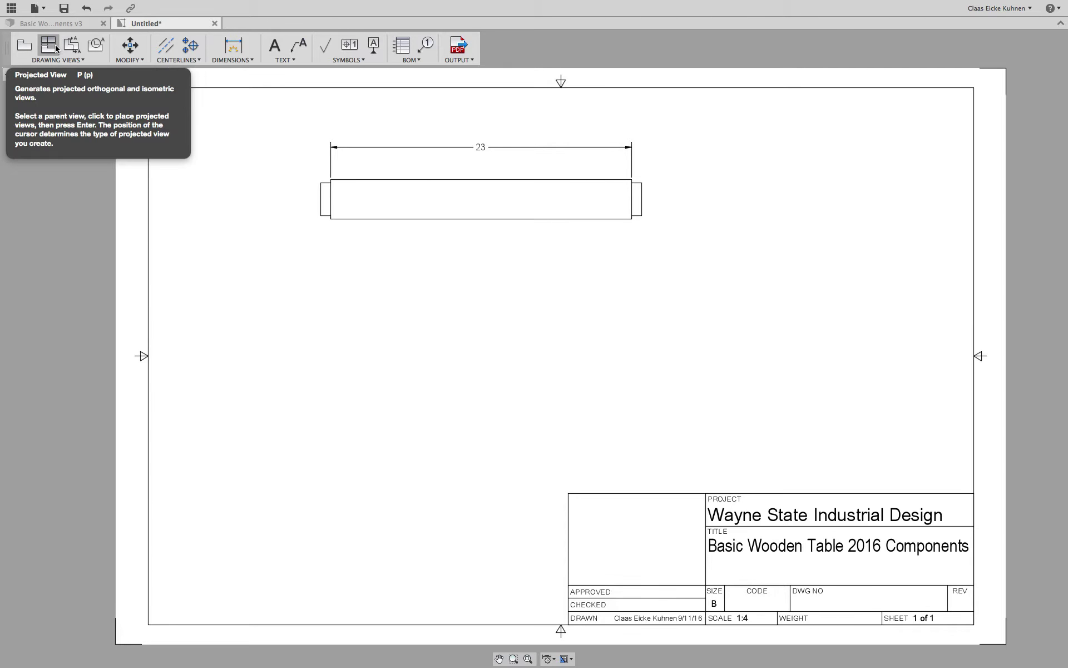
{"action": "left_click", "coordinate": [55, 44]}
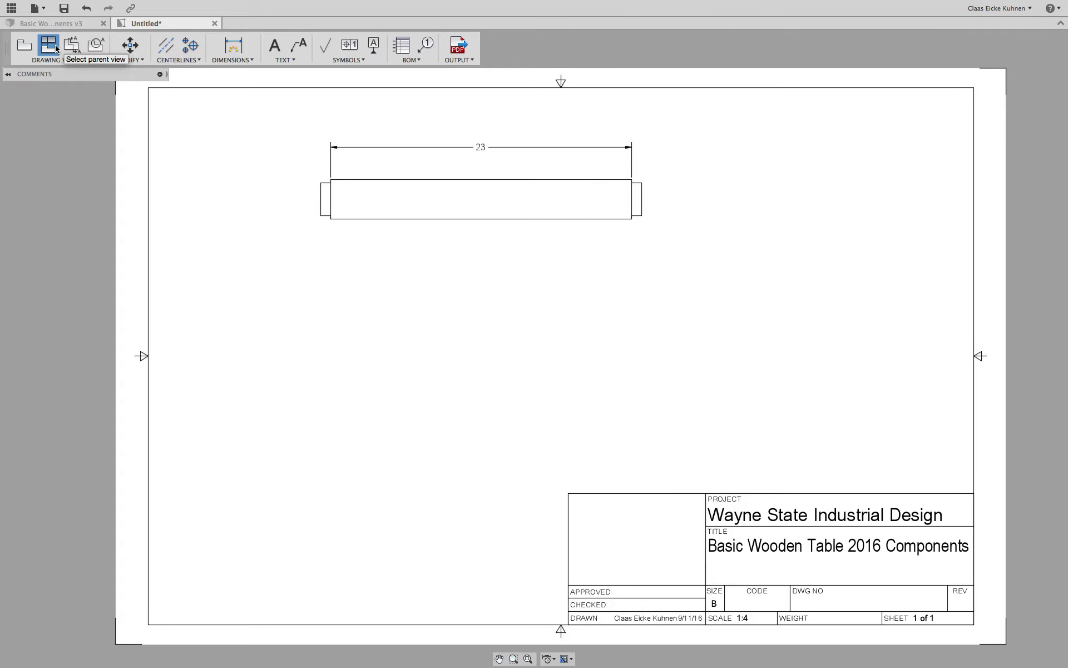
{"action": "left_click", "coordinate": [371, 184]}
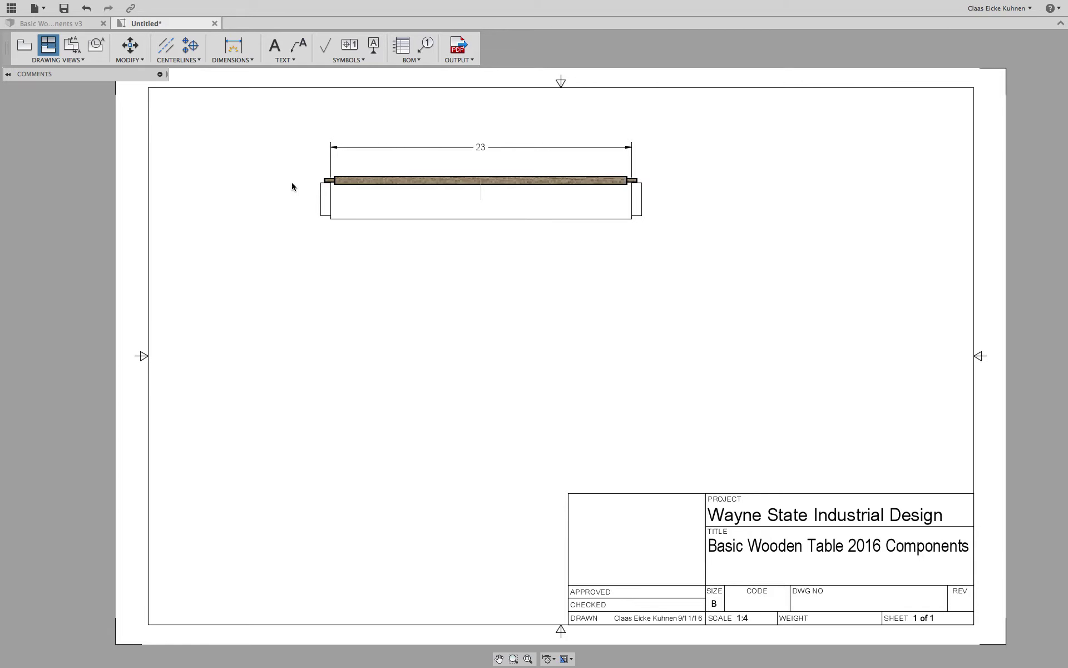
{"action": "left_click", "coordinate": [244, 186]}
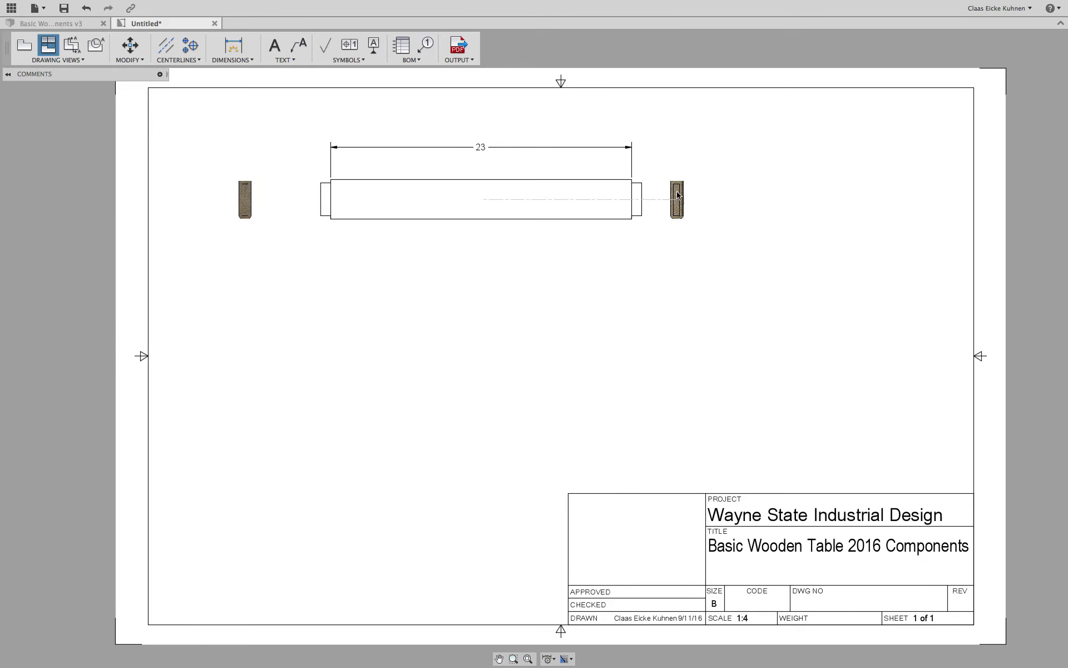
{"action": "left_click", "coordinate": [686, 195]}
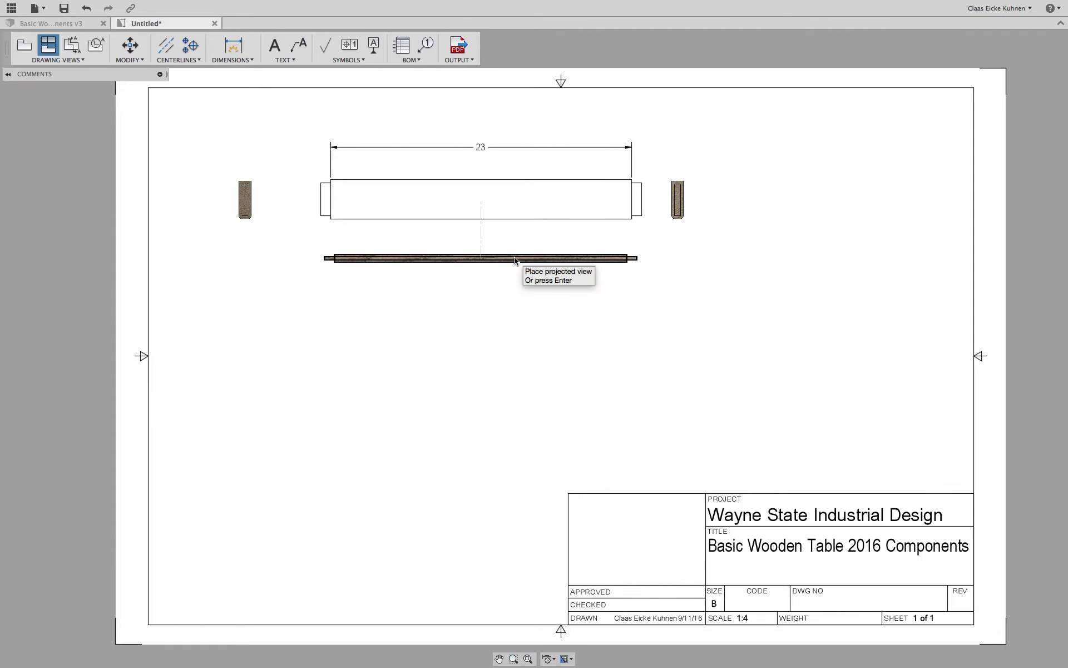
{"action": "left_click", "coordinate": [515, 259]}
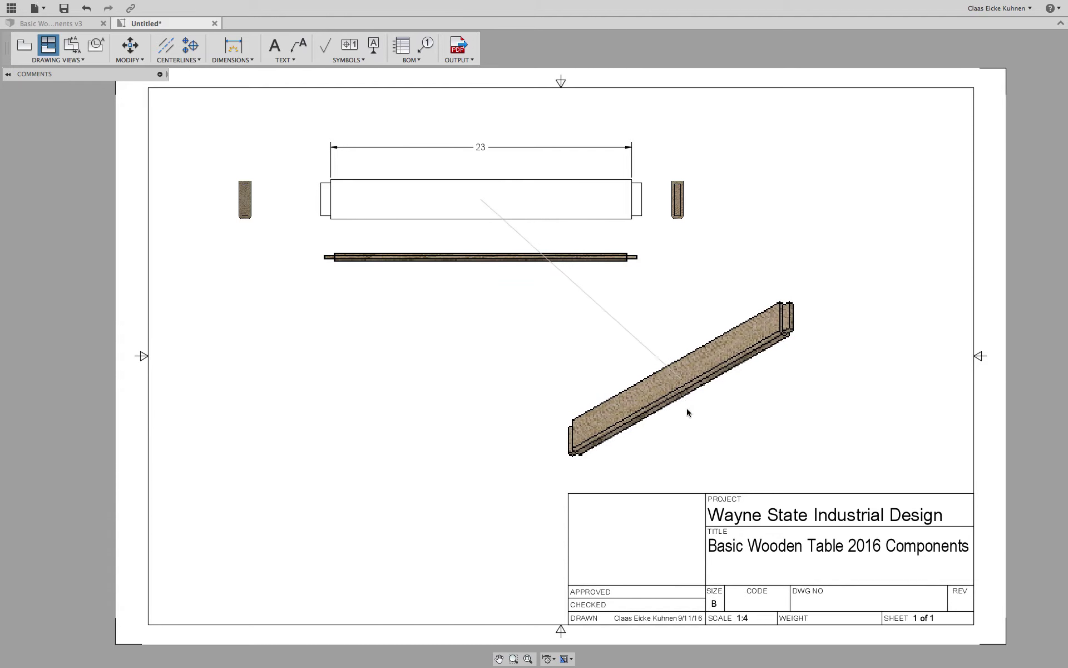
{"action": "left_click", "coordinate": [705, 372]}
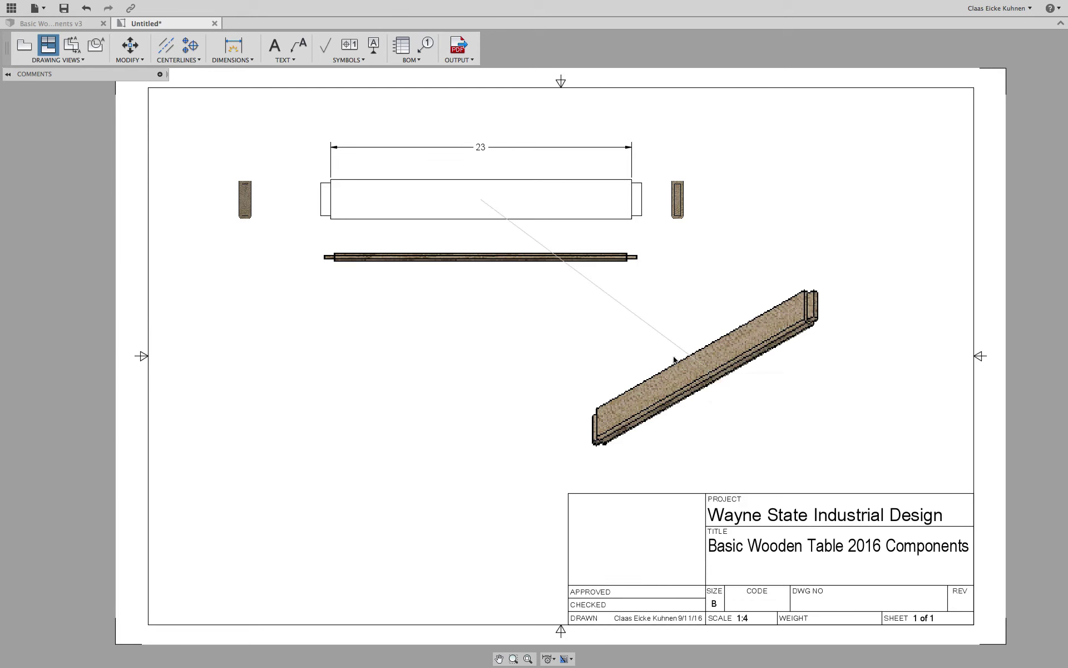
{"action": "key", "text": "Return"}
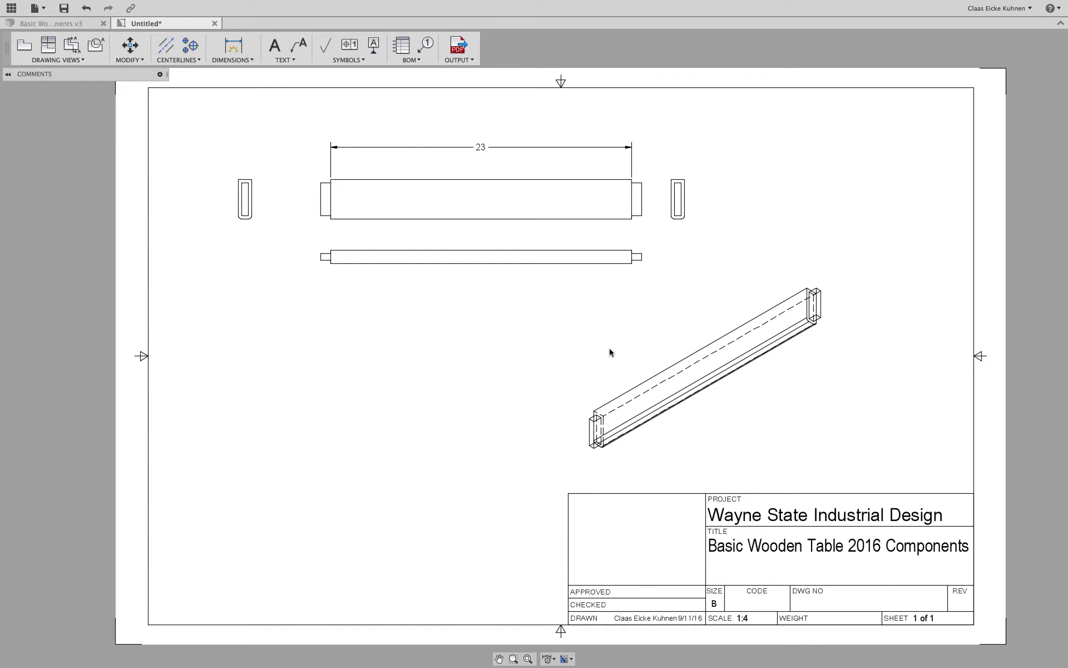
Step: Cut section A-A vertically through the lower view and place it to the left
{"action": "left_click", "coordinate": [74, 46]}
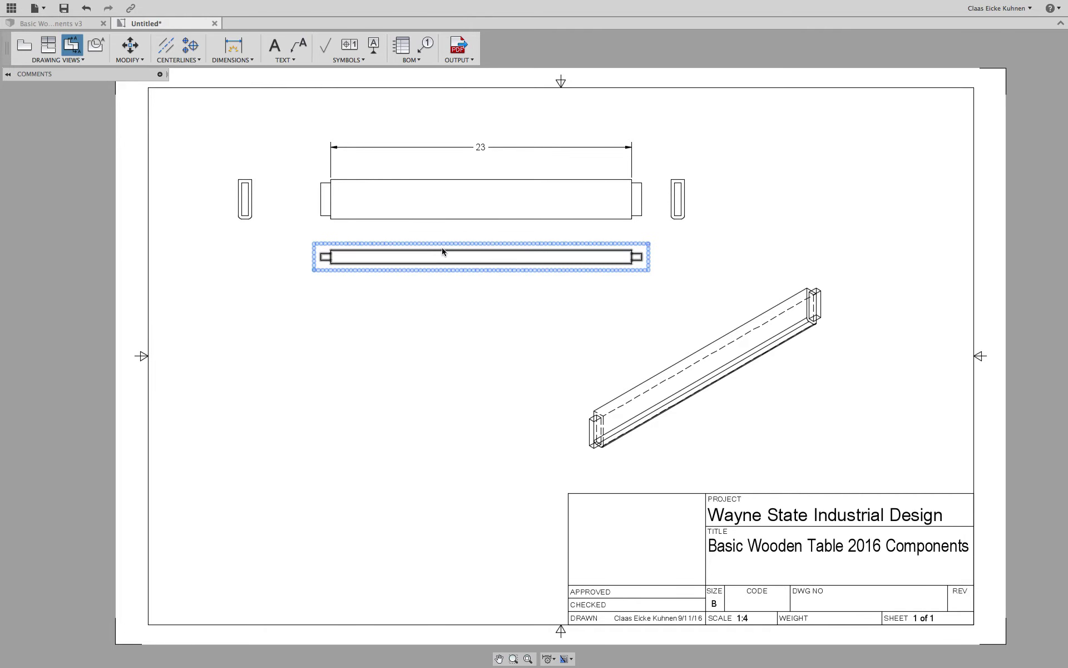
{"action": "left_click", "coordinate": [467, 248]}
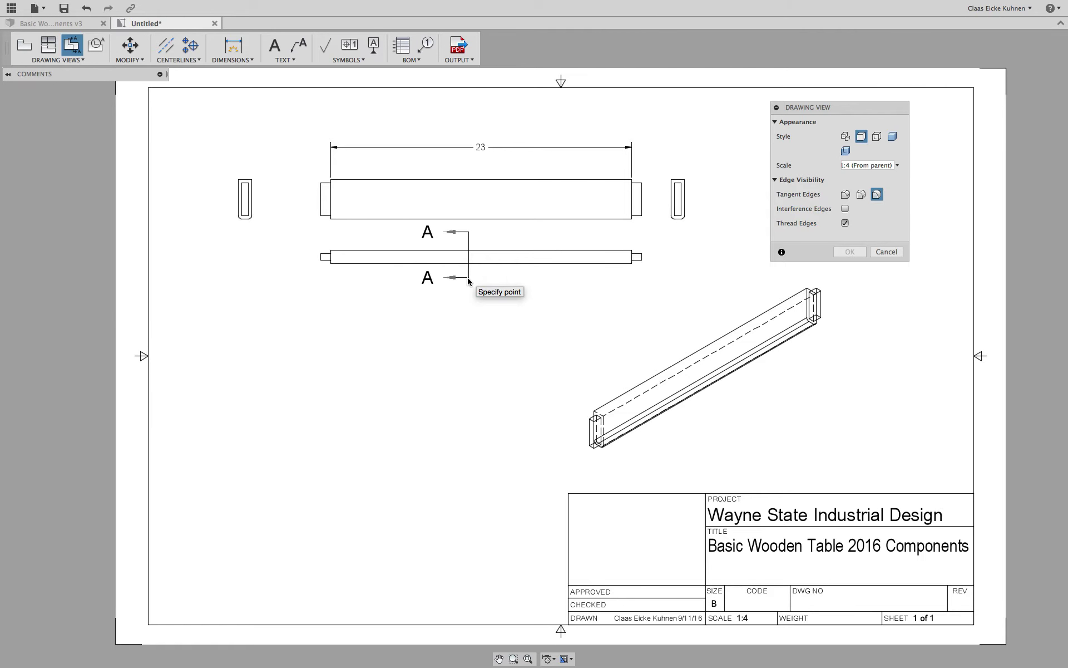
{"action": "left_click", "coordinate": [468, 279]}
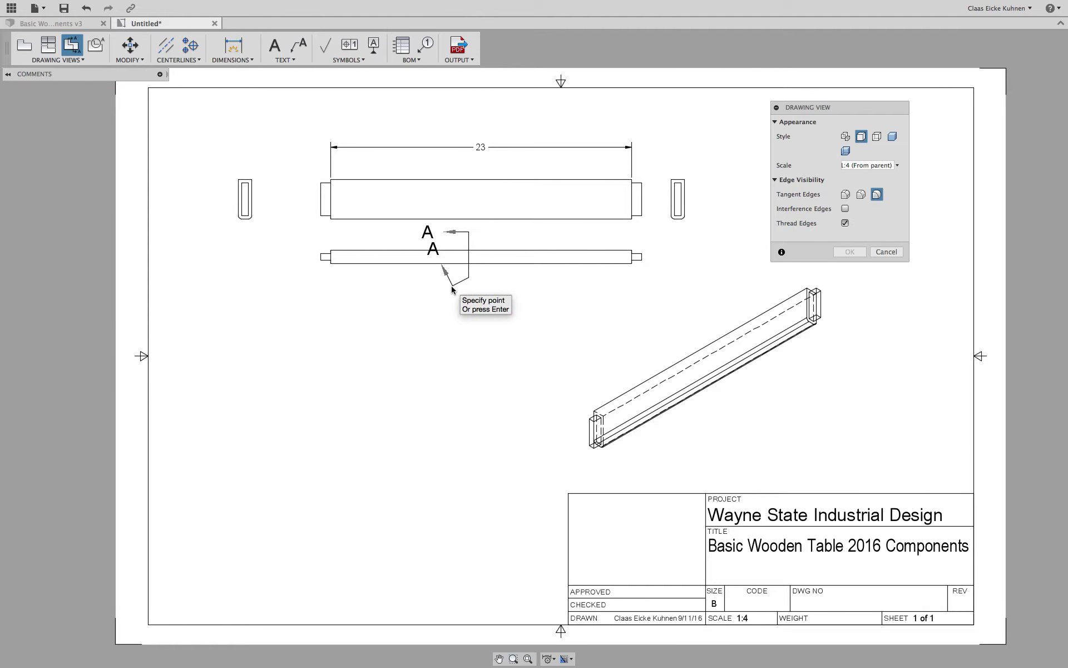
{"action": "key", "text": "Return"}
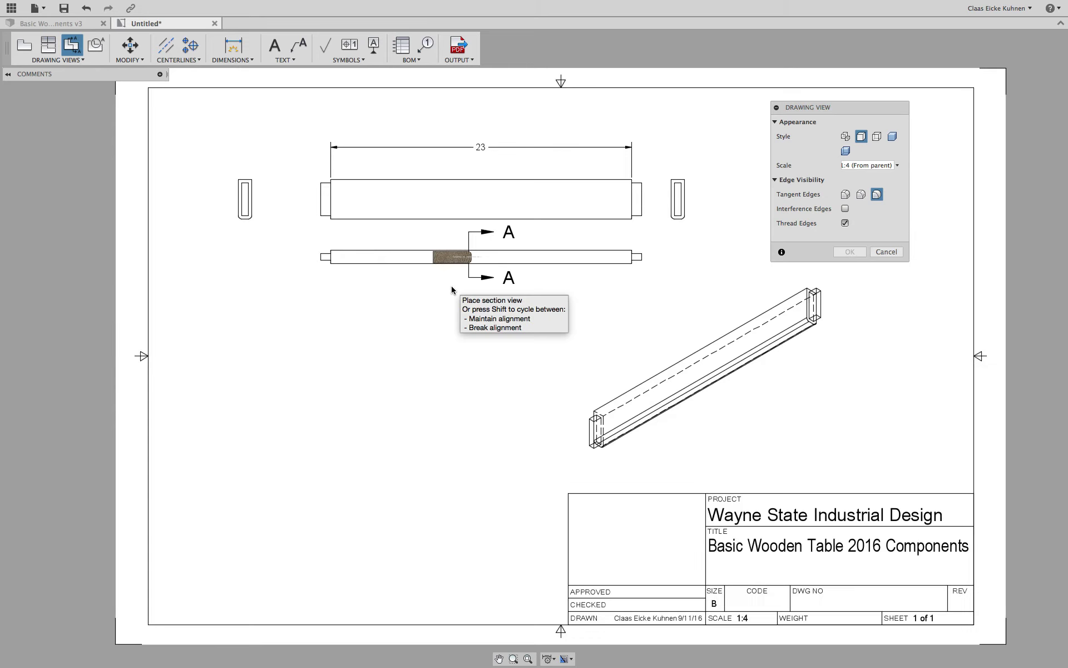
{"action": "left_click", "coordinate": [256, 287]}
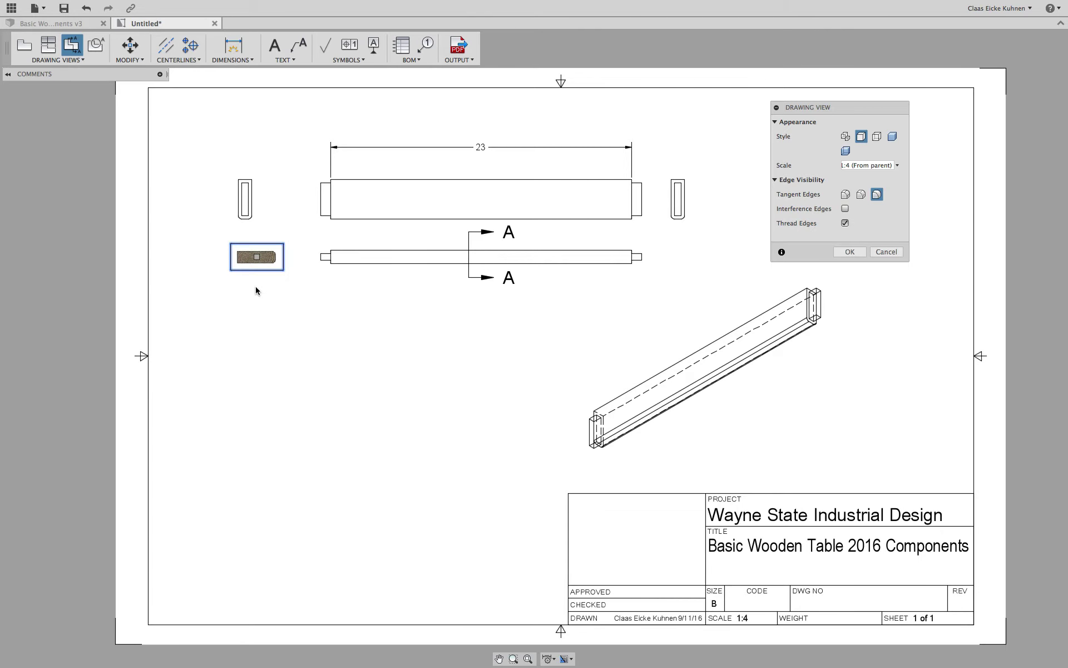
{"action": "key", "text": "Return"}
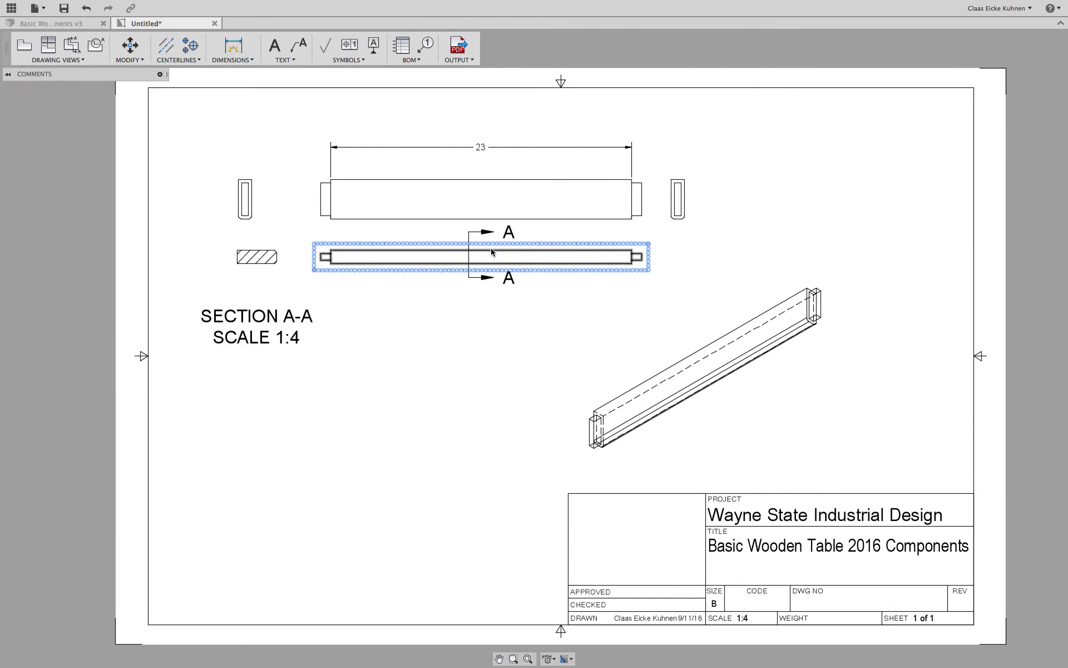
{"action": "left_click", "coordinate": [469, 255]}
{"action": "key", "text": "Escape"}
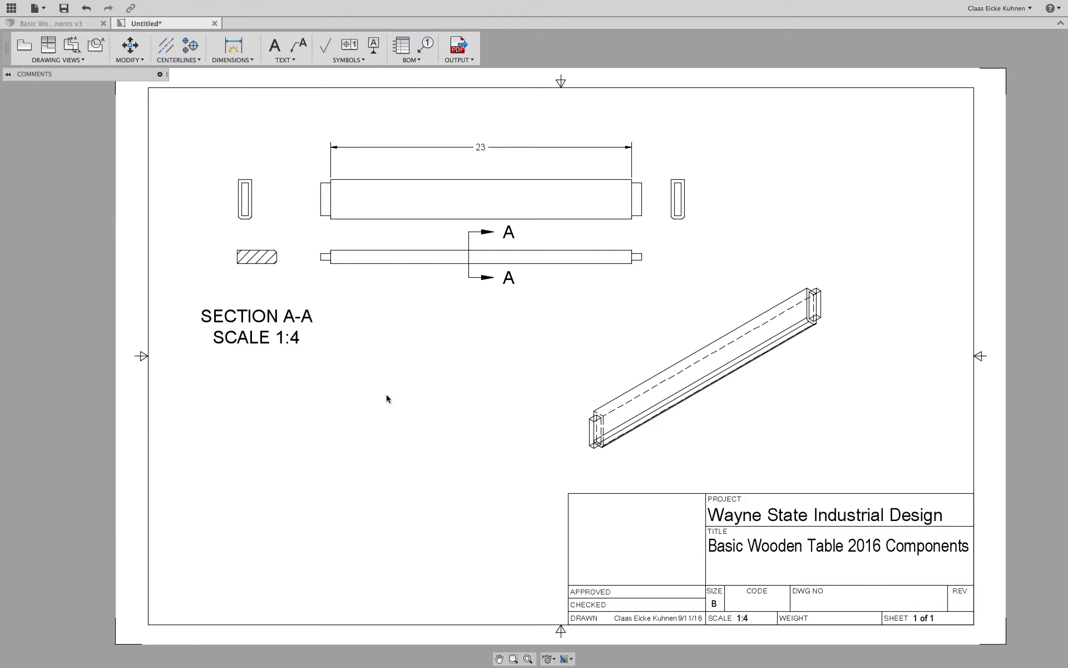
Step: Circle the isometric view's upper tenon end as detail B, place it below at 1:2 scale
{"action": "left_click", "coordinate": [97, 45]}
{"action": "left_click", "coordinate": [811, 292]}
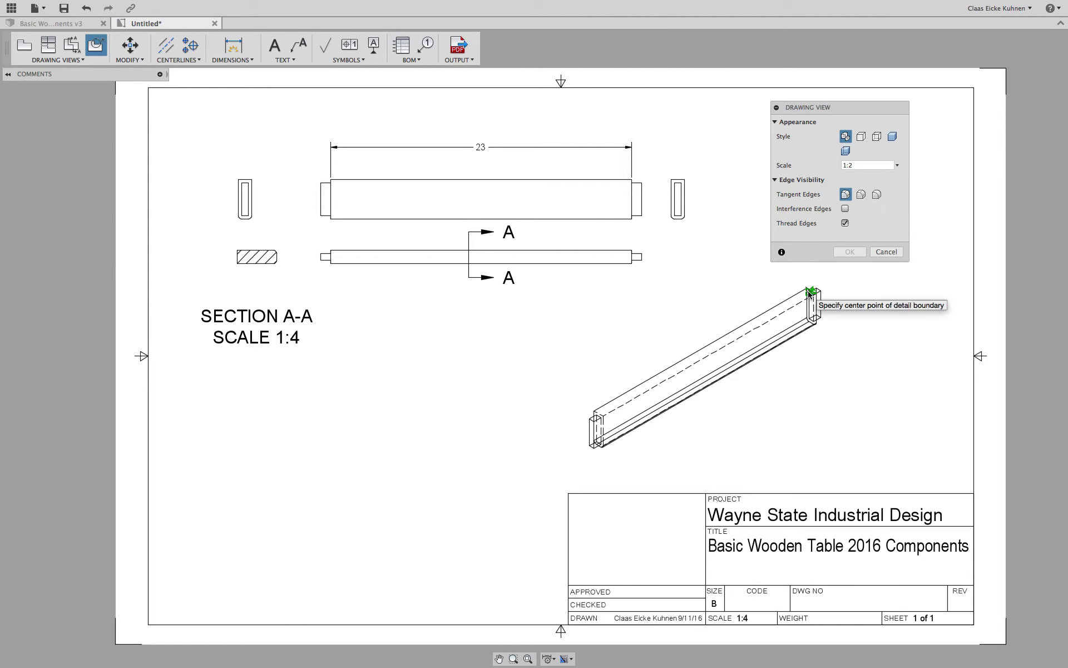
{"action": "left_click", "coordinate": [810, 292]}
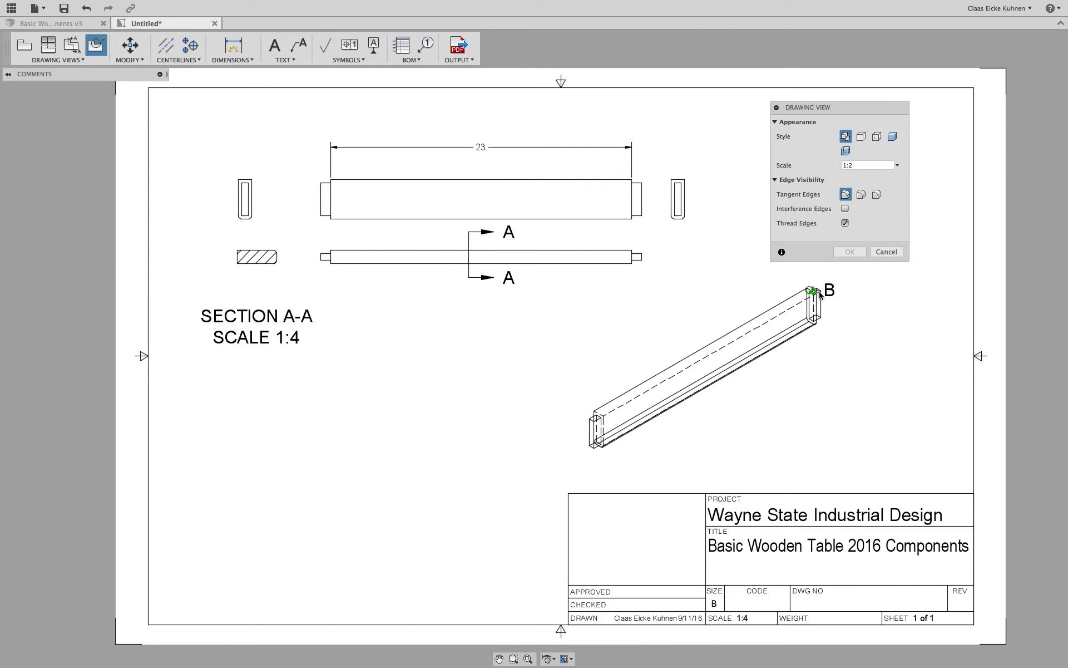
{"action": "left_click", "coordinate": [852, 291]}
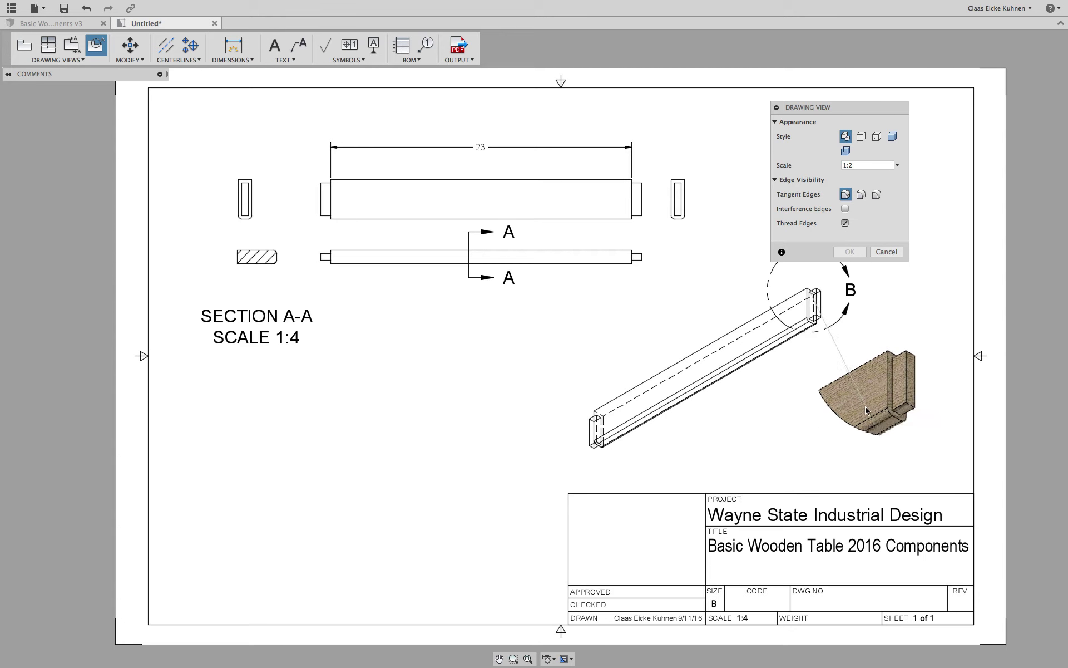
{"action": "left_click", "coordinate": [866, 412]}
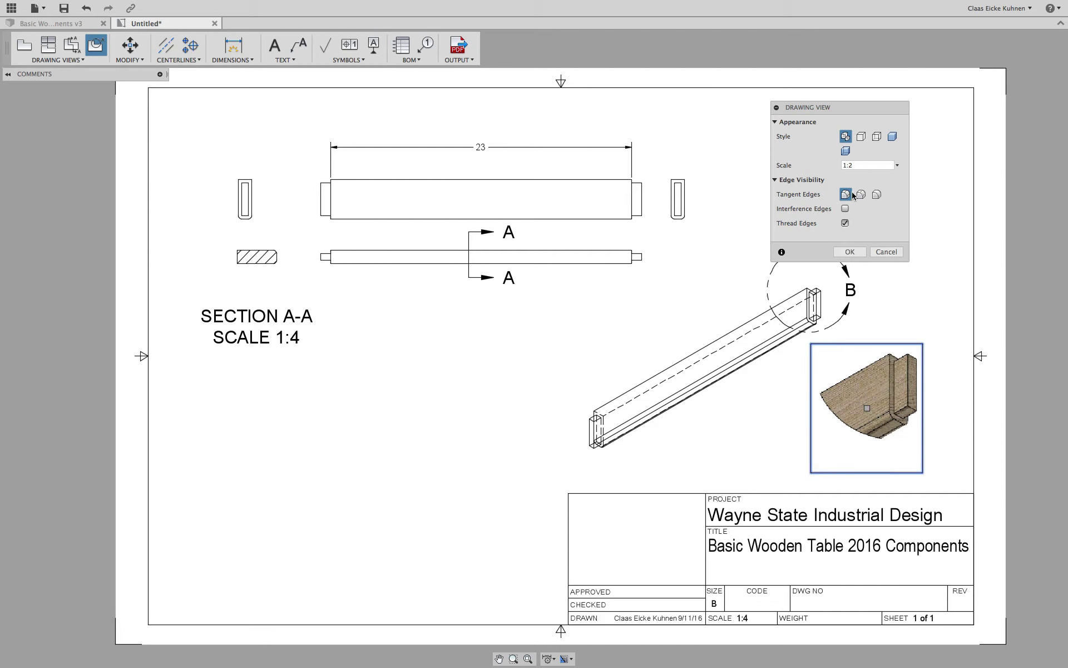
{"action": "left_click", "coordinate": [893, 165]}
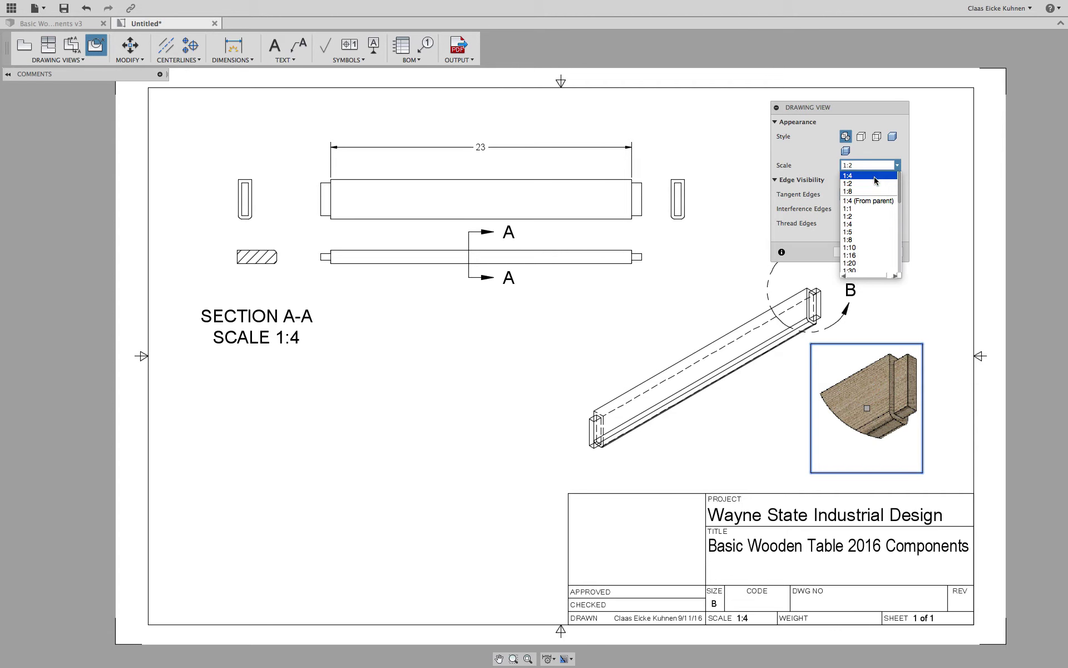
{"action": "left_click", "coordinate": [869, 209]}
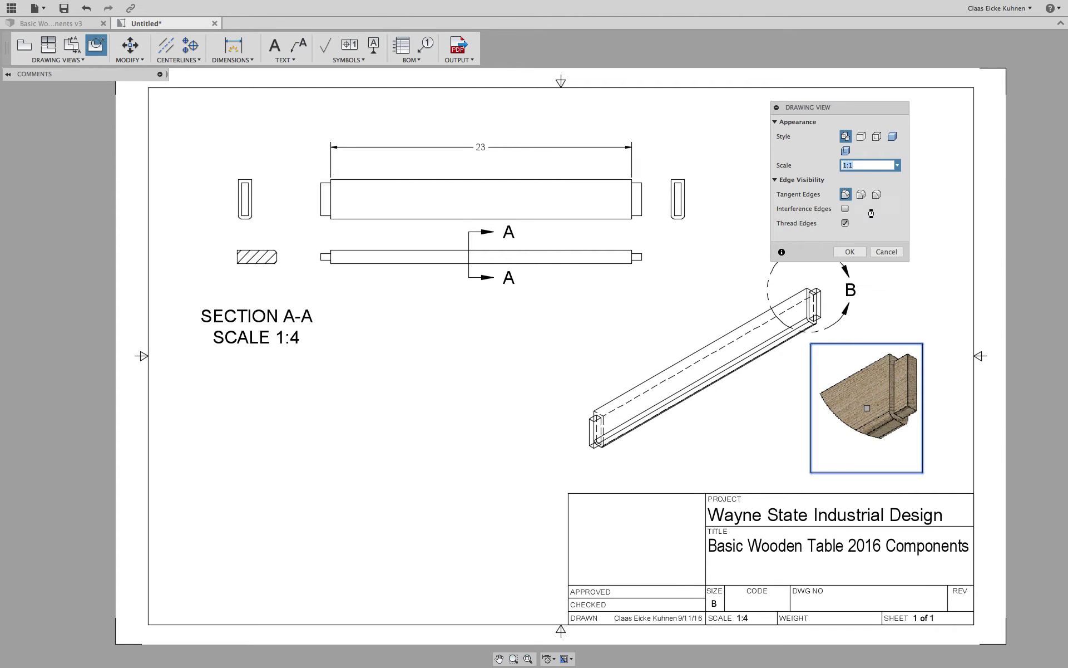
{"action": "left_click", "coordinate": [898, 165]}
{"action": "left_click", "coordinate": [878, 216]}
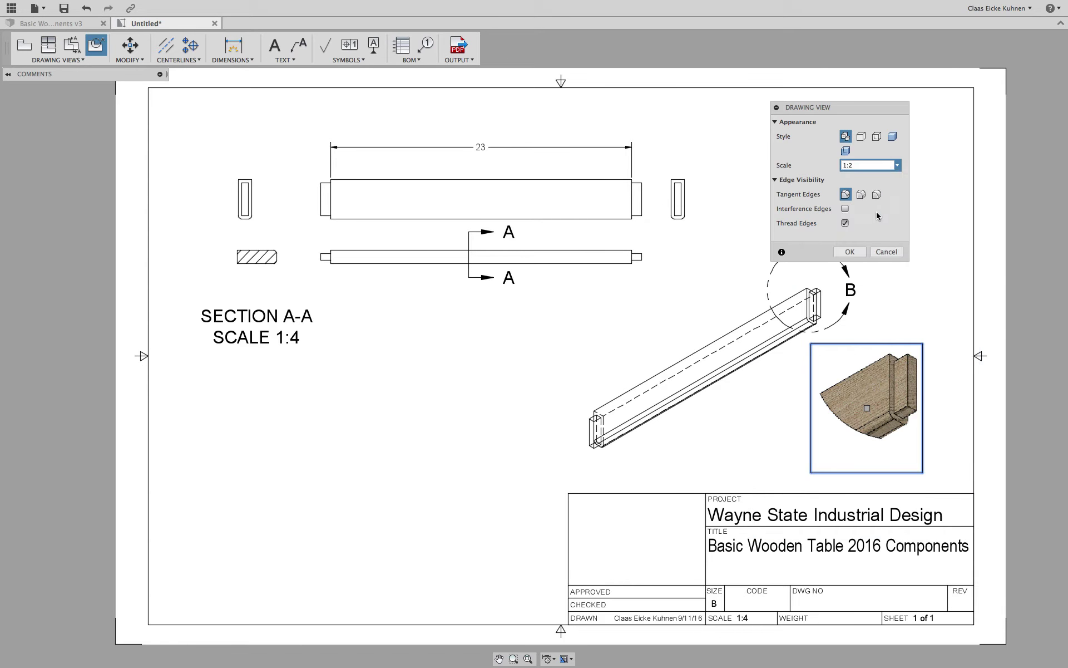
{"action": "left_click", "coordinate": [861, 249]}
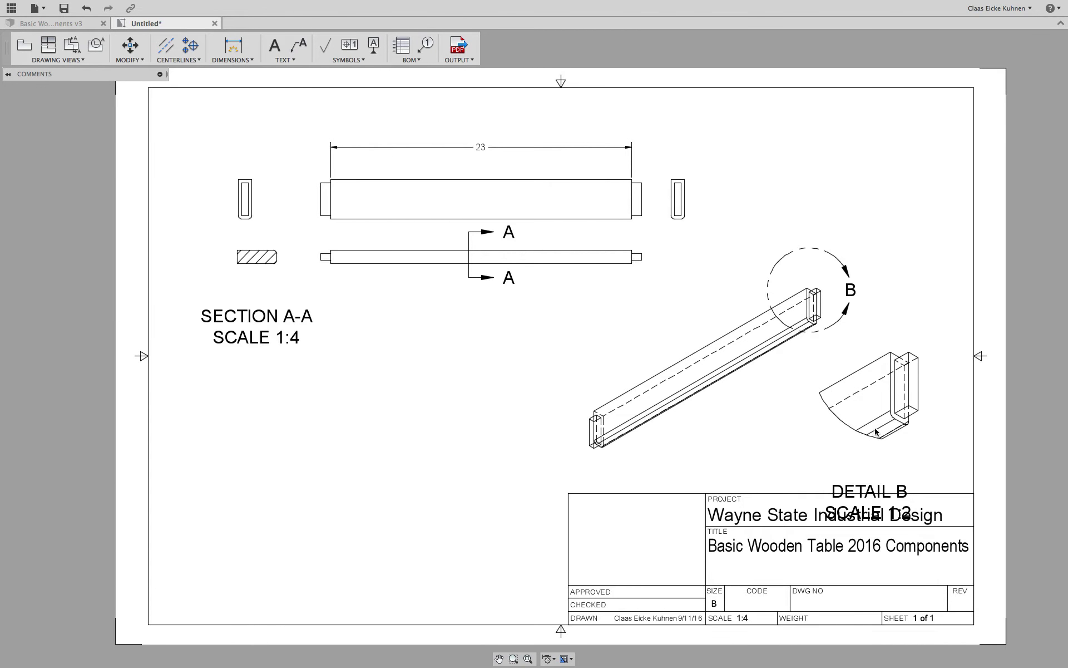
Step: Drag the isometric view to the lower left and Detail B to mid-sheet, clear of the title block
{"action": "left_click", "coordinate": [910, 368]}
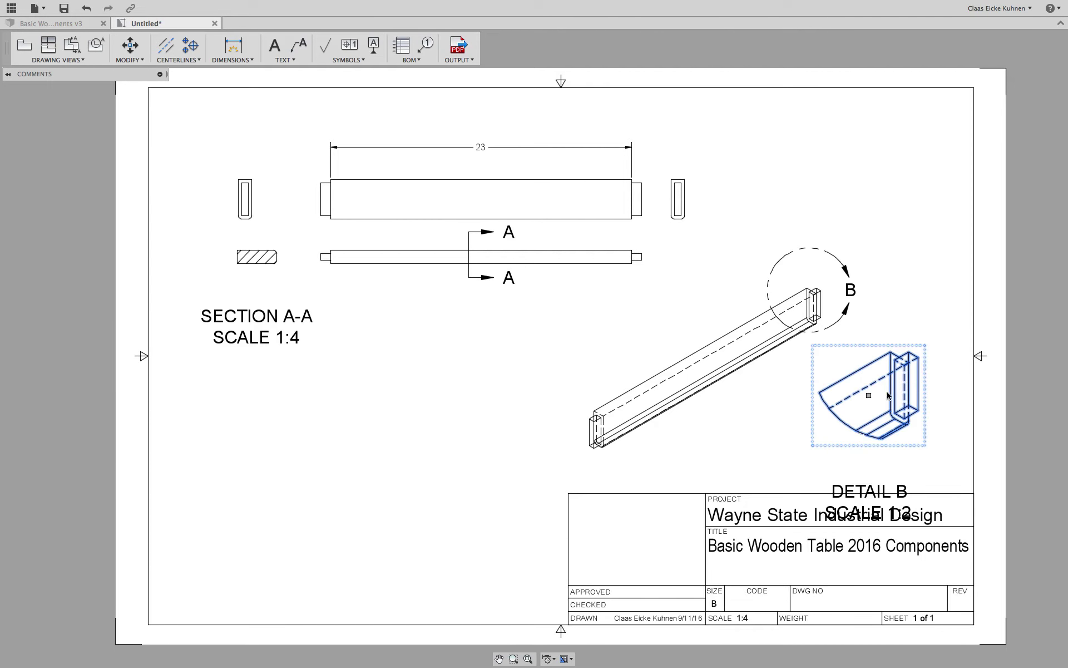
{"action": "left_click_drag", "start_coordinate": [869, 395], "coordinate": [902, 225]}
{"action": "left_click", "coordinate": [865, 408]}
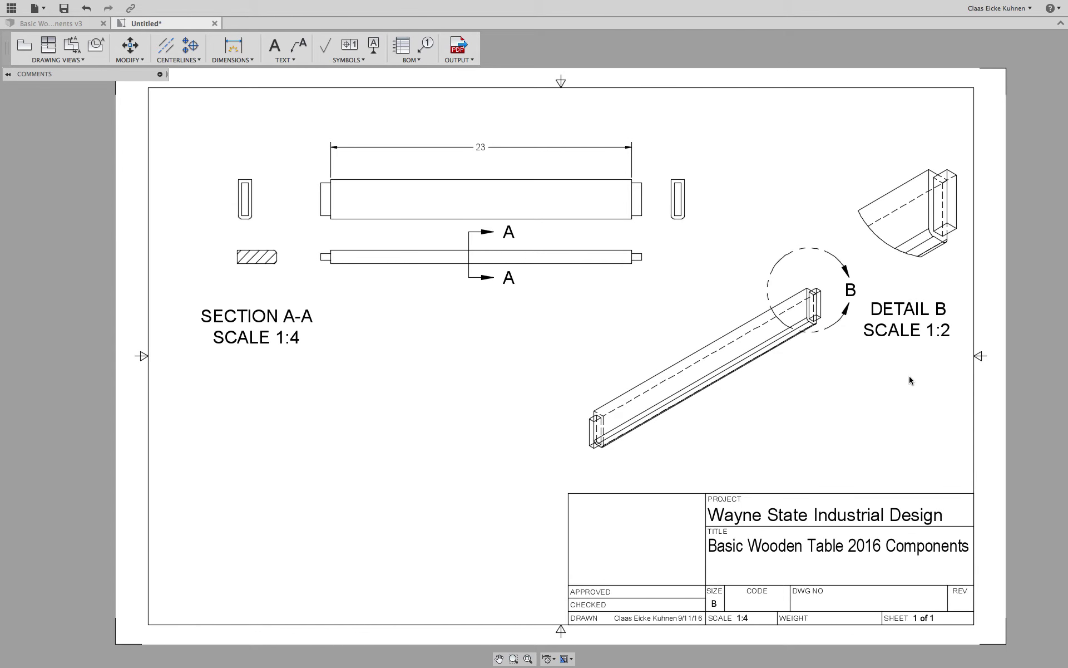
{"action": "left_click", "coordinate": [690, 369]}
{"action": "left_click_drag", "start_coordinate": [705, 370], "coordinate": [326, 478]}
{"action": "left_click", "coordinate": [948, 242]}
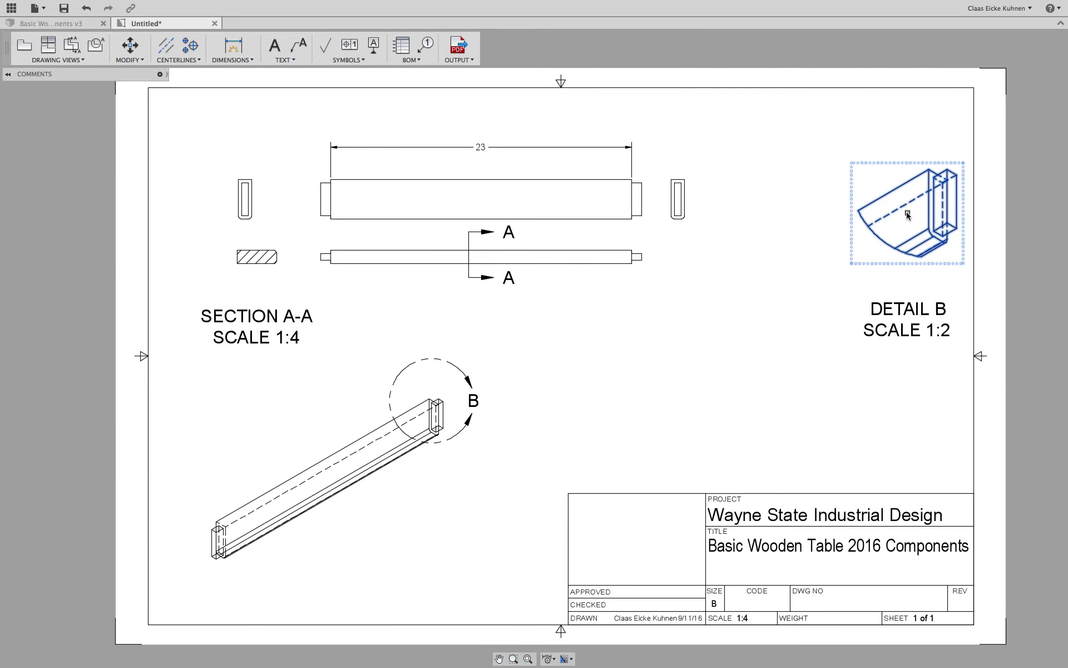
{"action": "left_click_drag", "start_coordinate": [905, 211], "coordinate": [589, 372]}
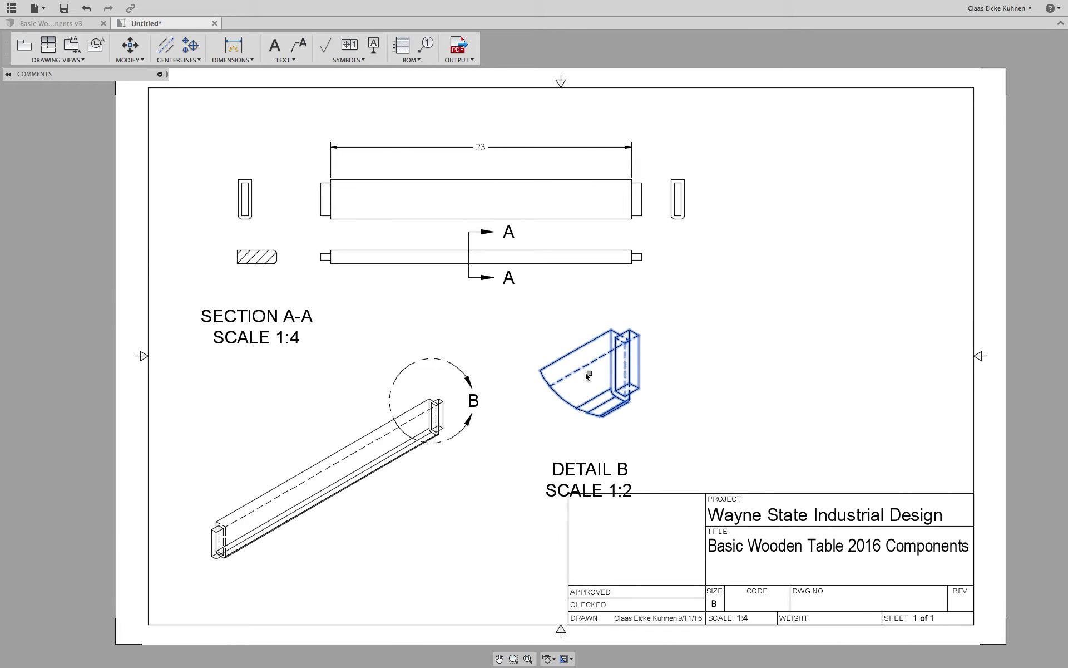
{"action": "left_click_drag", "start_coordinate": [590, 375], "coordinate": [613, 350]}
{"action": "left_click", "coordinate": [734, 272]}
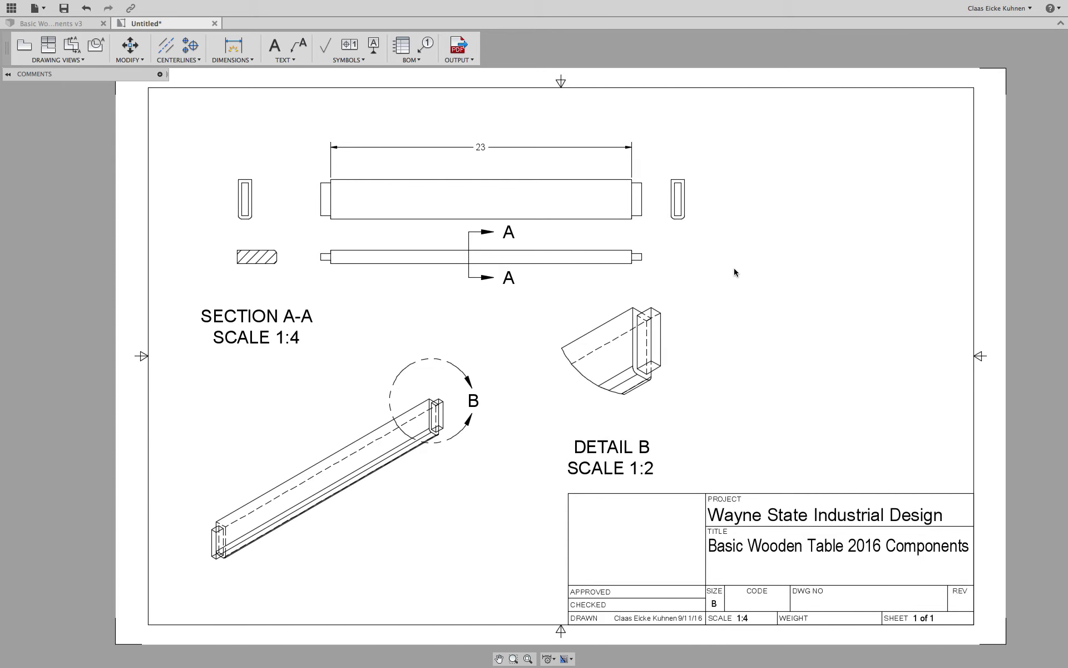
Step: Save the drawing under its suggested name 'Basic Wooden Table 2016 Components Drawing'
{"action": "left_click", "coordinate": [62, 9]}
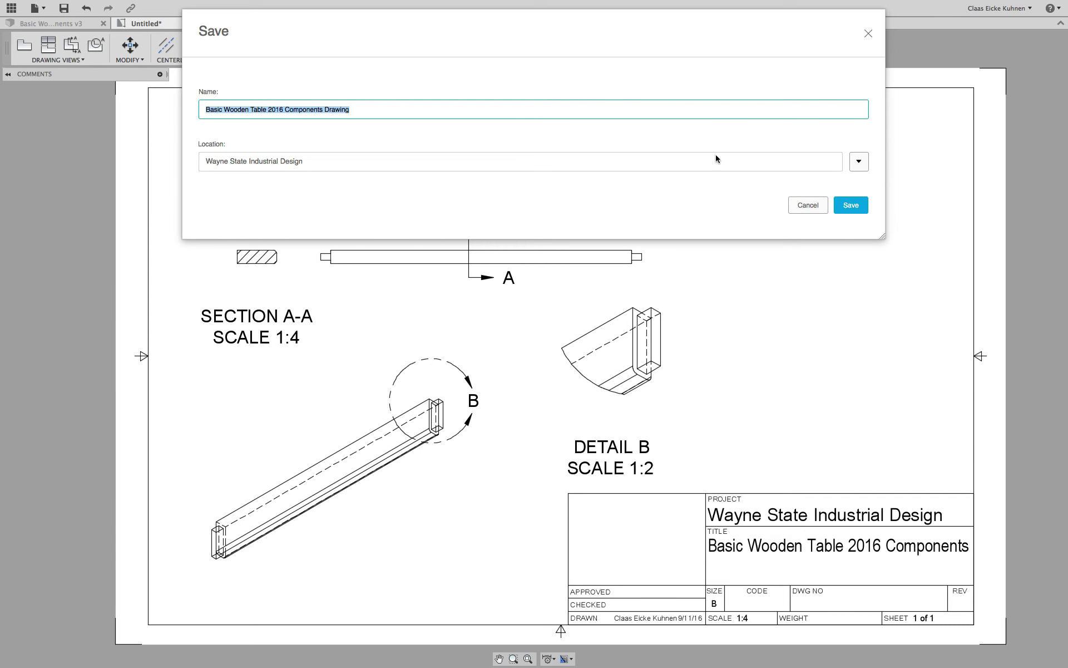
{"action": "left_click", "coordinate": [391, 109]}
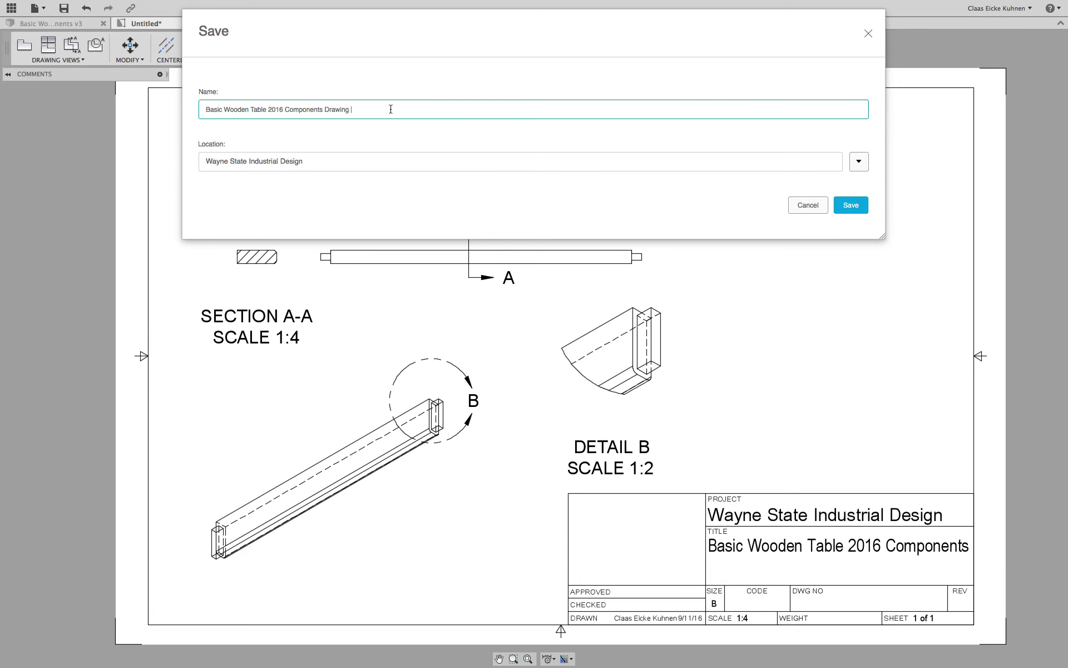
{"action": "left_click", "coordinate": [852, 205]}
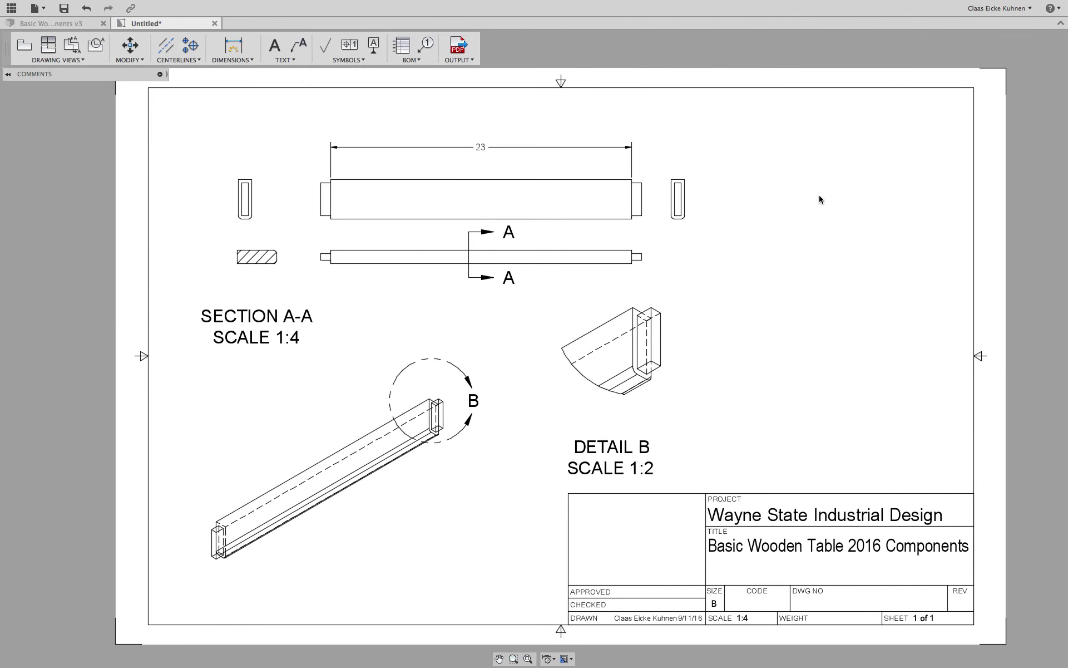
Step: In the table model's parameters, change TenonOffsetTop (Linear Dimension-7) from 0.25 to 0.1 in
{"action": "left_click", "coordinate": [73, 25]}
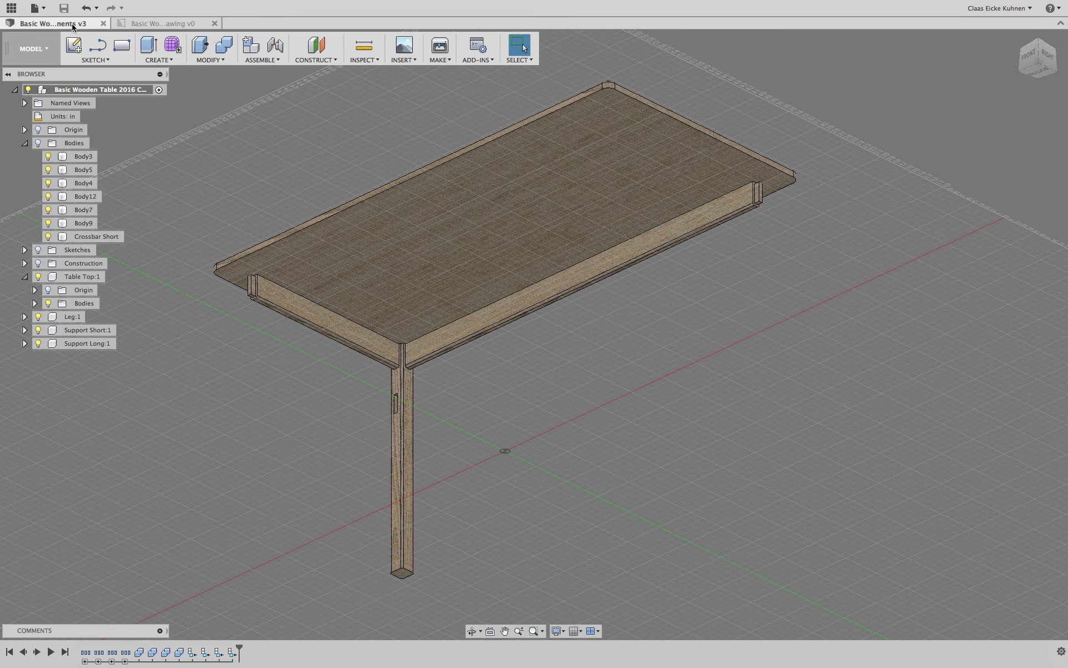
{"action": "scroll", "coordinate": [329, 291], "scroll_direction": "up", "scroll_amount": 5}
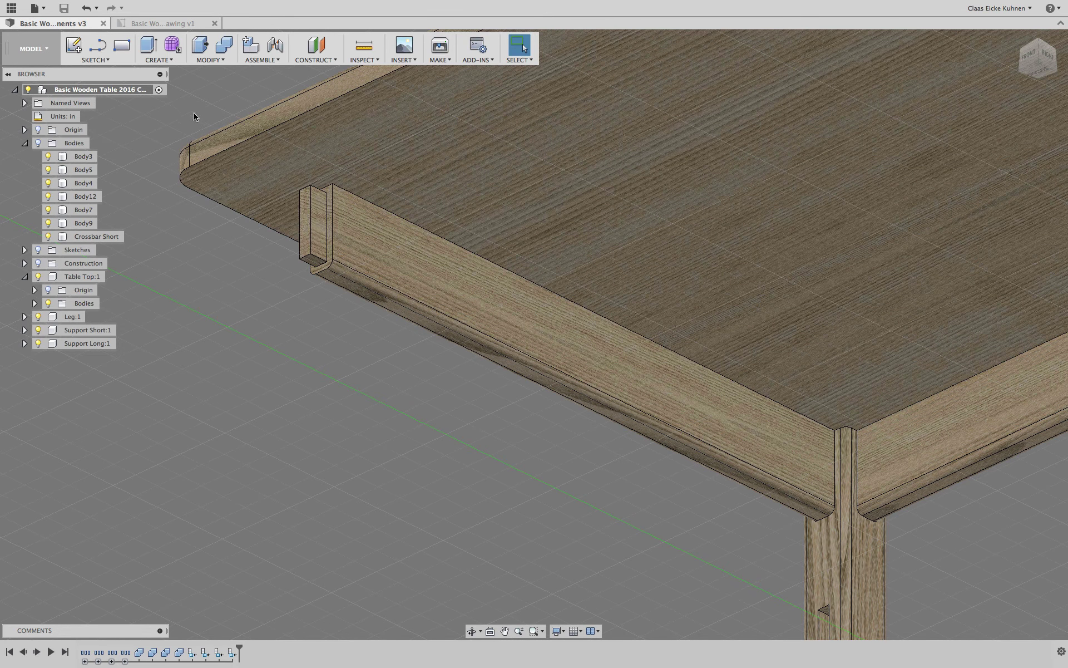
{"action": "left_click", "coordinate": [213, 60]}
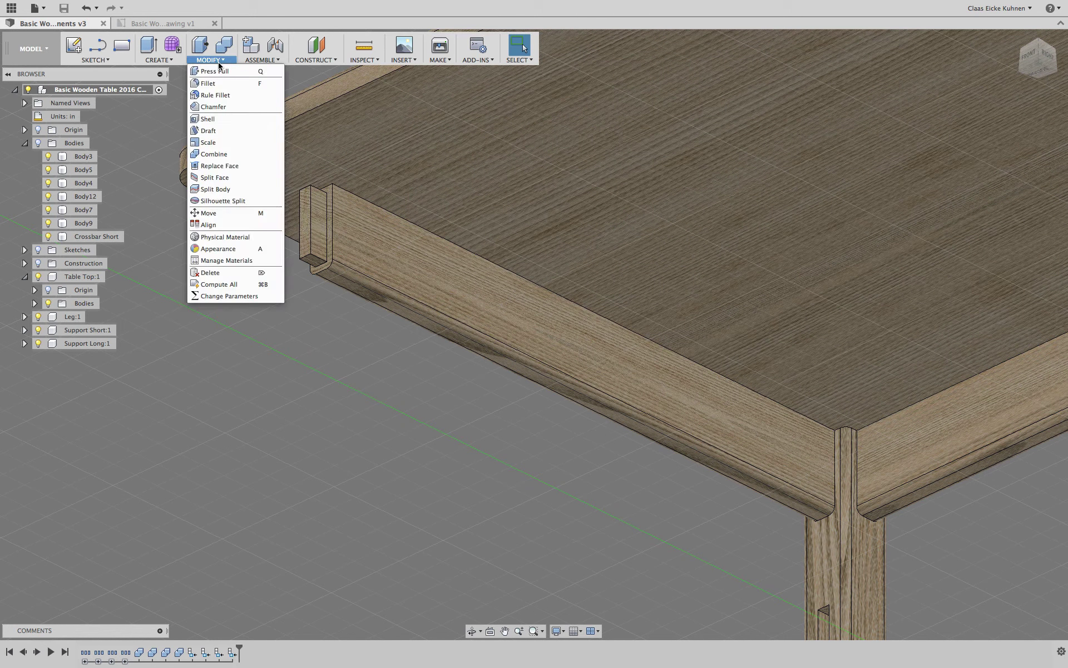
{"action": "left_click", "coordinate": [245, 296]}
{"action": "double_click", "coordinate": [675, 261]}
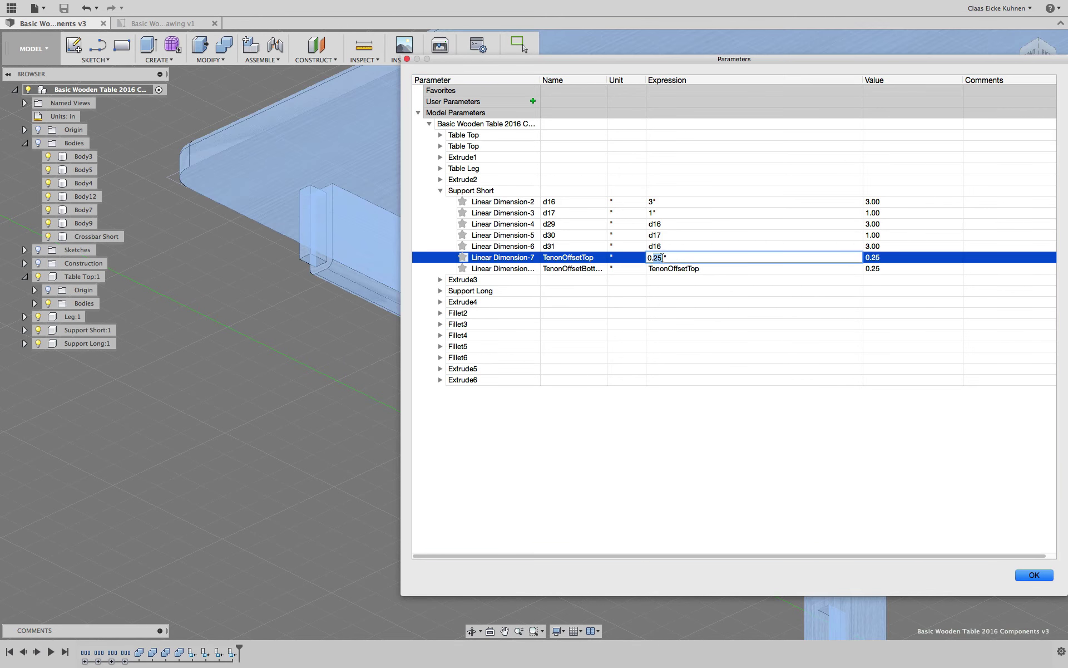
{"action": "key", "text": "Right"}
{"action": "key", "text": "Return"}
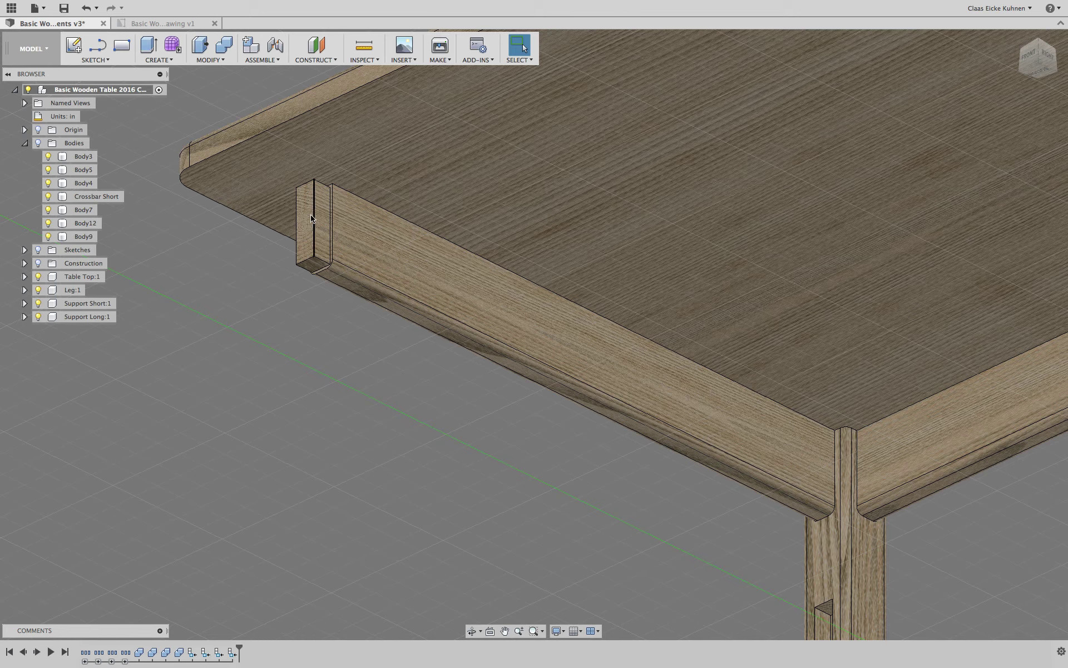
Step: Save the modified table model as version v4 and go back to the drawing tab
{"action": "left_click", "coordinate": [167, 24]}
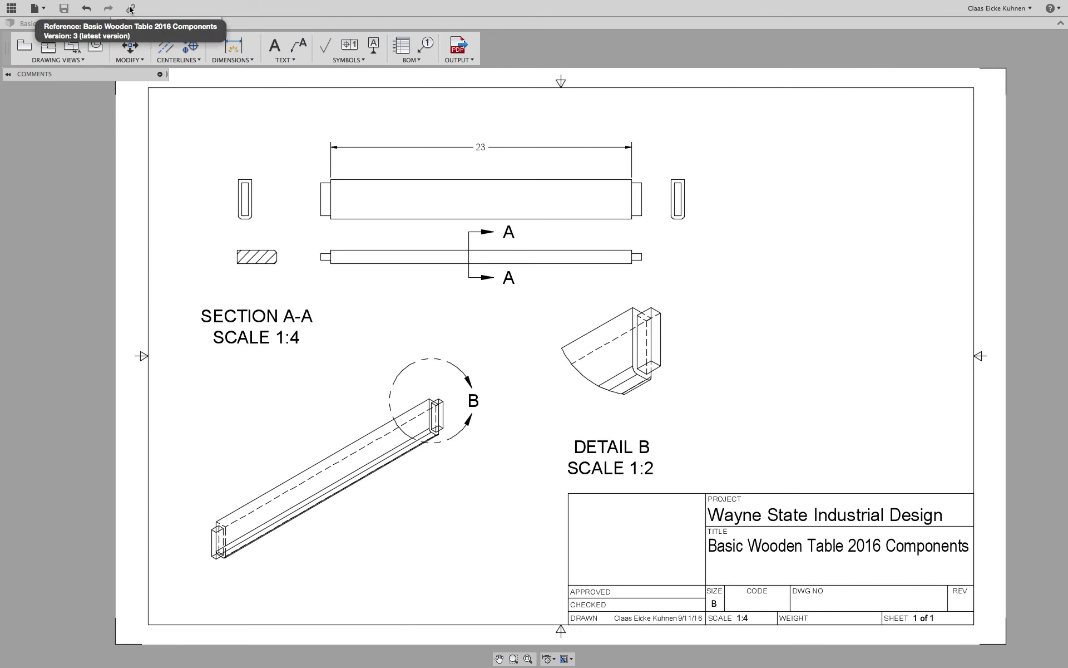
{"action": "left_click", "coordinate": [61, 22]}
{"action": "left_click", "coordinate": [64, 8]}
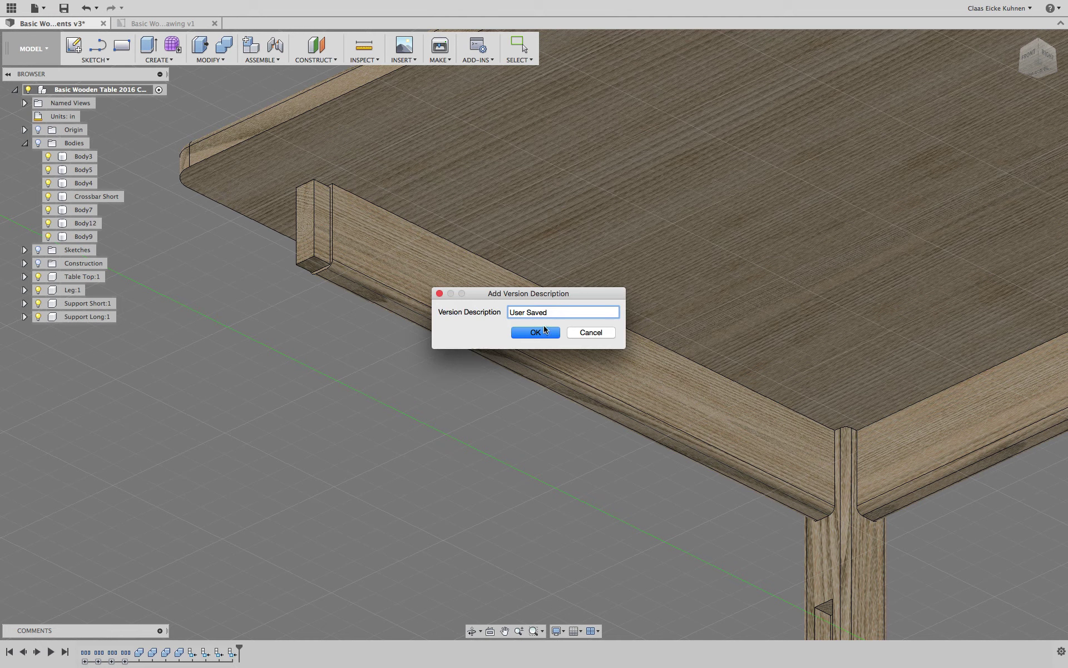
{"action": "left_click", "coordinate": [536, 332]}
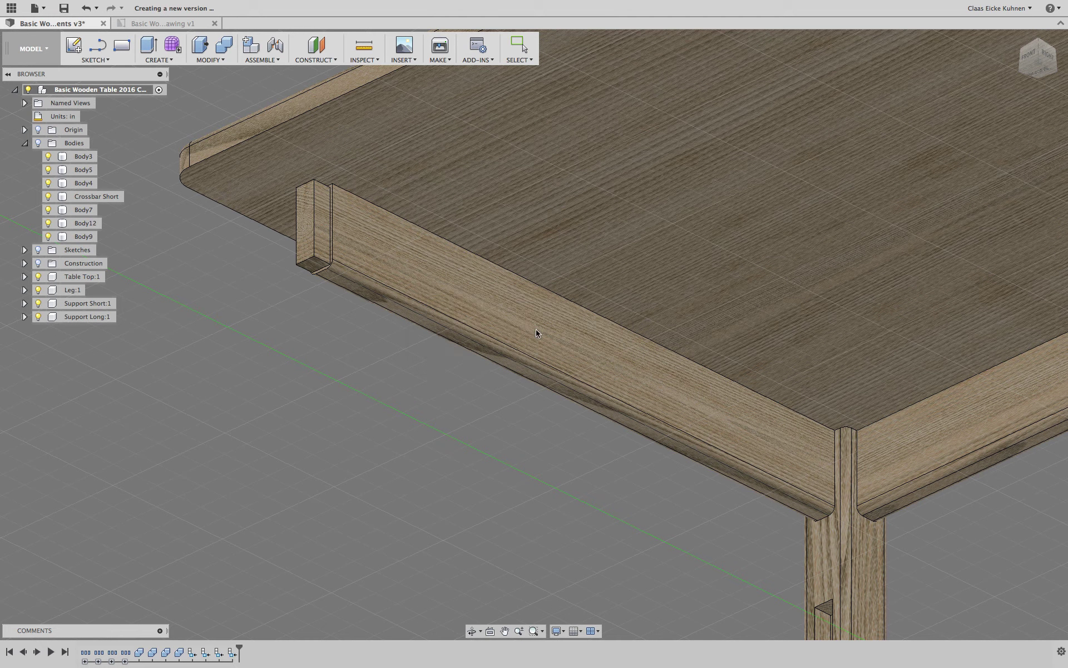
{"action": "left_click", "coordinate": [160, 24]}
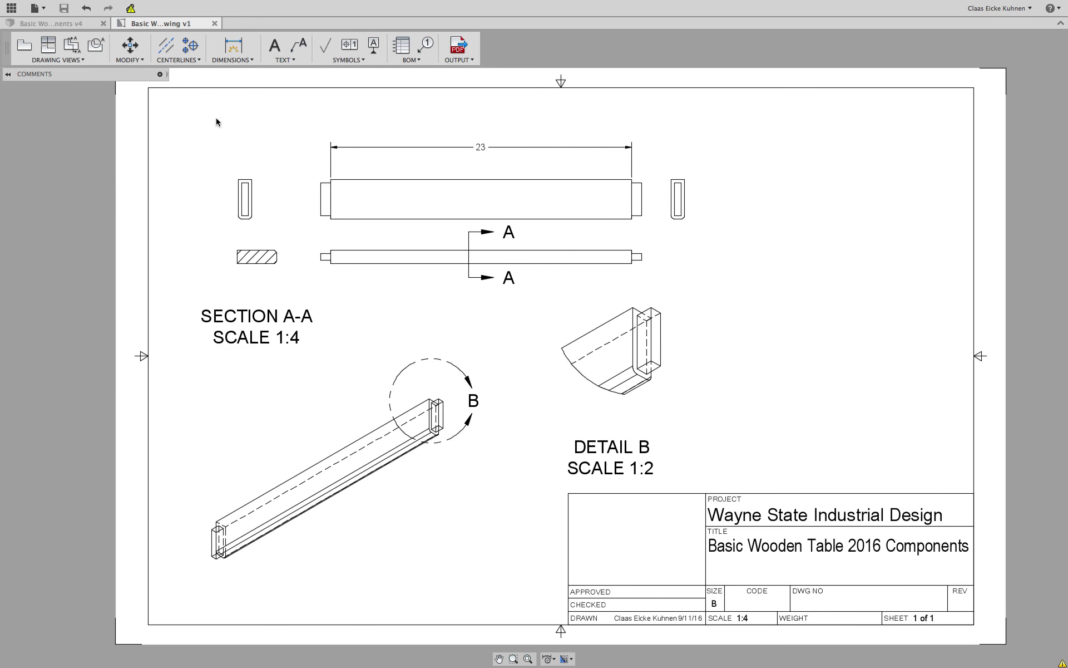
Step: Update the drawing's outdated model references and zoom in to check Detail B
{"action": "mouse_move", "coordinate": [132, 9]}
{"action": "left_click", "coordinate": [132, 9]}
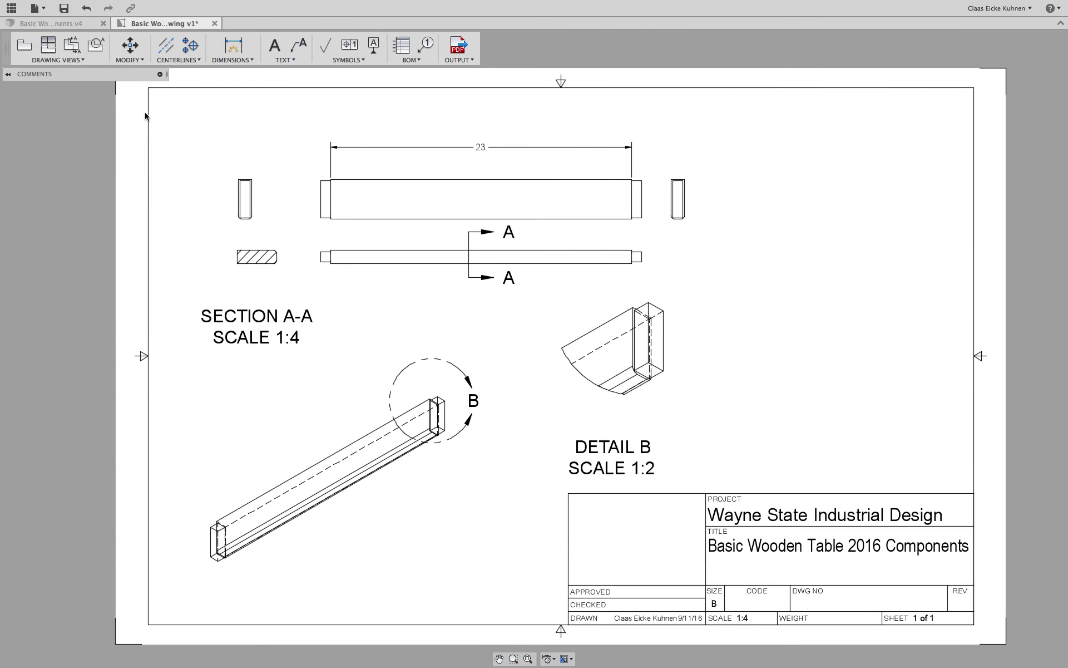
{"action": "scroll", "coordinate": [691, 350], "scroll_direction": "up", "scroll_amount": 6}
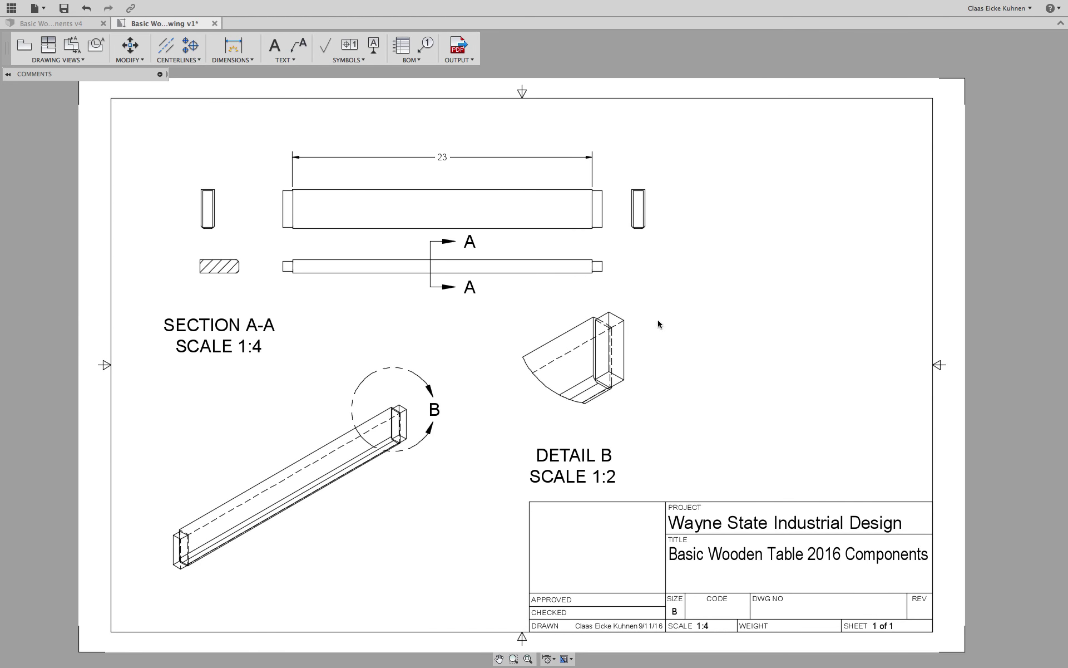
{"action": "left_click", "coordinate": [67, 23]}
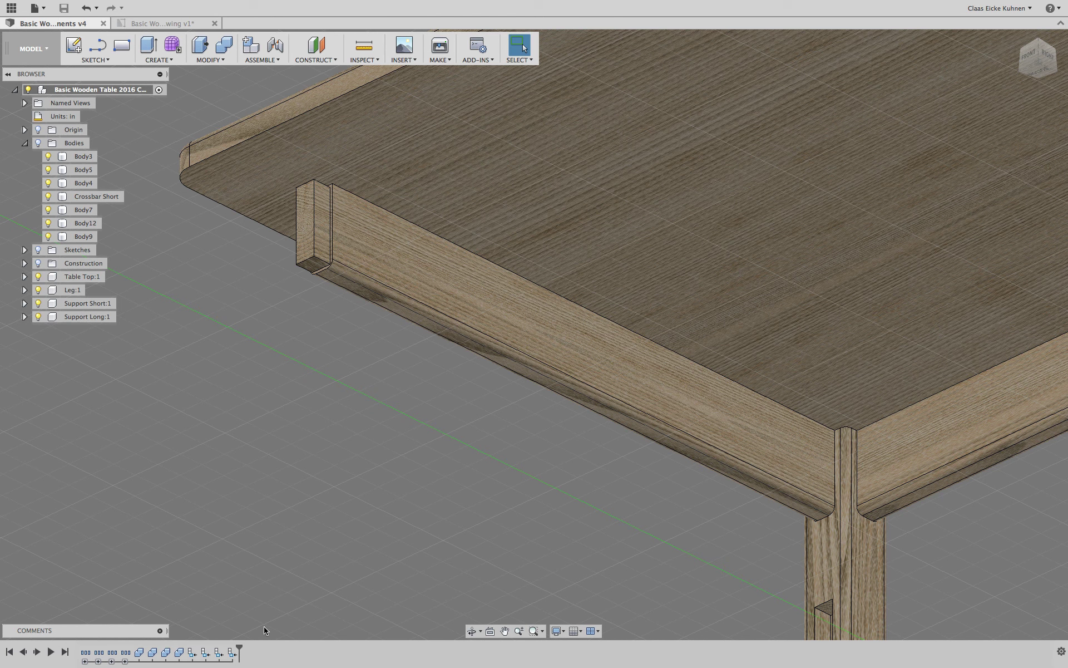
{"action": "left_click", "coordinate": [166, 24]}
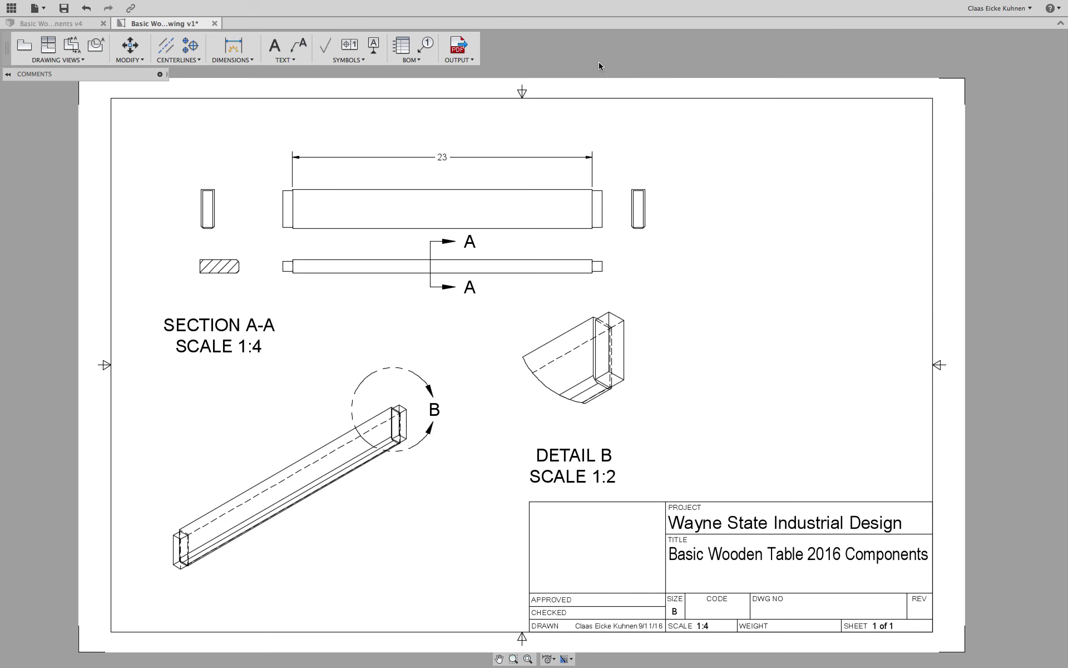
{"action": "left_click", "coordinate": [469, 61]}
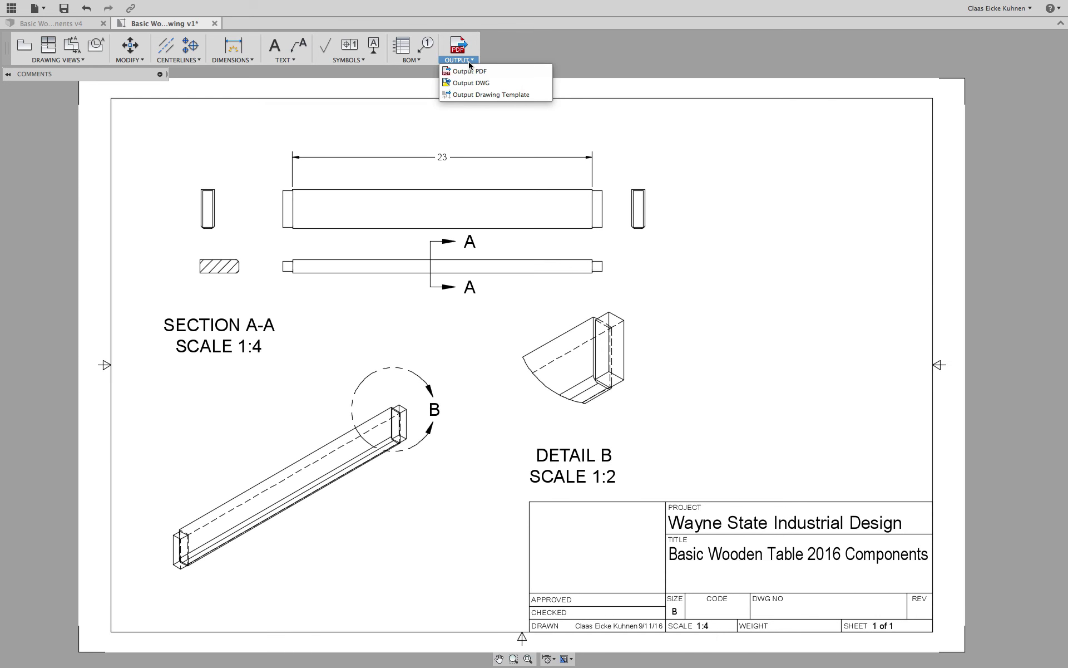